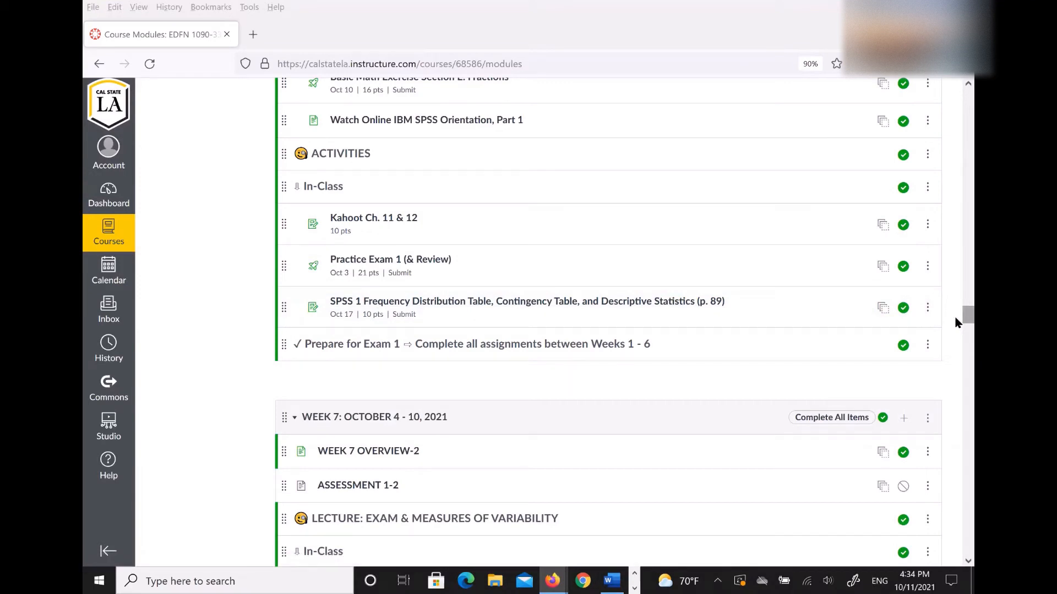
- Open the assignment "SPSS 1 Frequency Distribution Table, Contingency Table, and Descriptive Statistics (p. 89)" from the module preceding Week 7
{"action": "left_click_drag", "start_coordinate": [955, 318], "coordinate": [955, 331]}
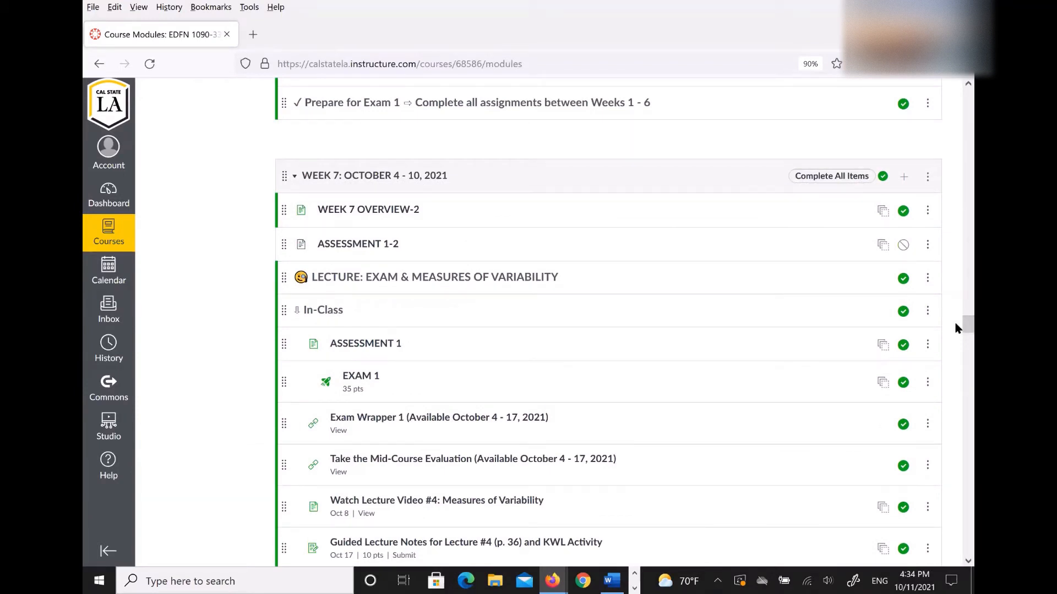
{"action": "scroll", "coordinate": [956, 333], "scroll_direction": "down", "scroll_amount": 8}
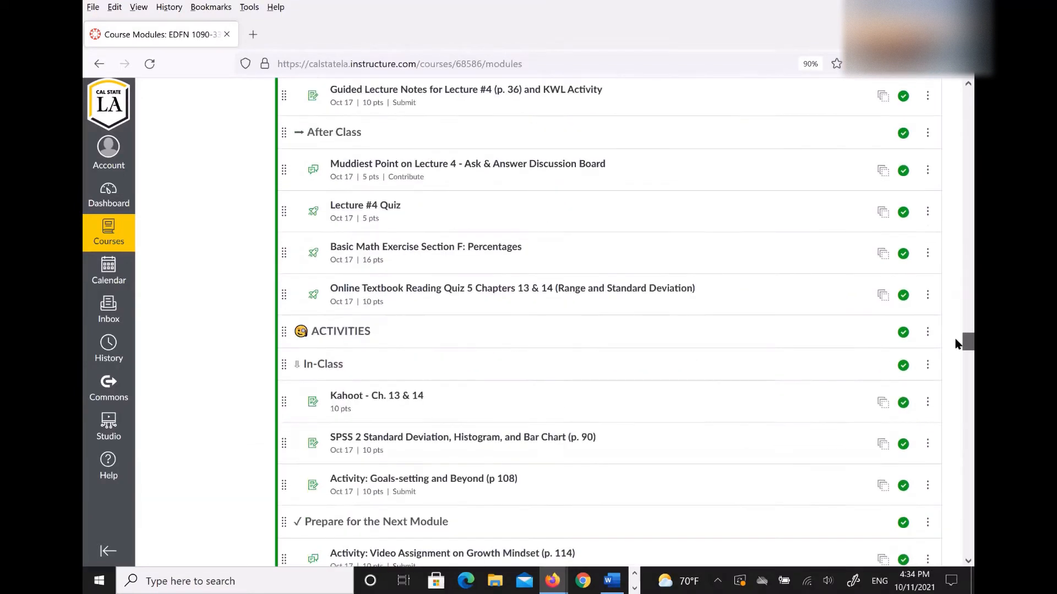
{"action": "scroll", "coordinate": [955, 344], "scroll_direction": "down", "scroll_amount": 5}
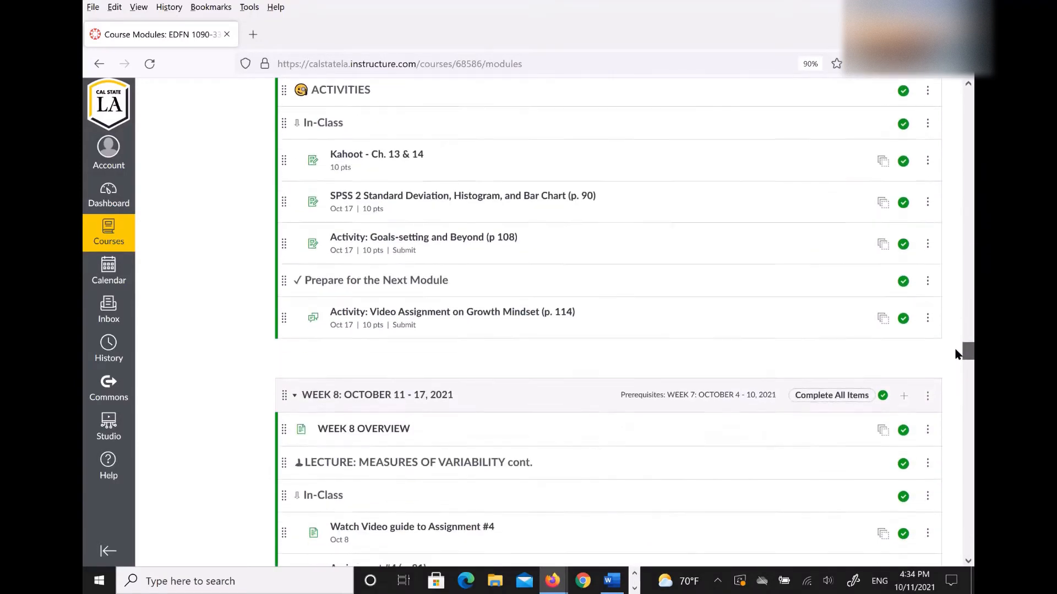
{"action": "scroll", "coordinate": [956, 355], "scroll_direction": "down", "scroll_amount": 2}
{"action": "scroll", "coordinate": [955, 355], "scroll_direction": "up", "scroll_amount": 2}
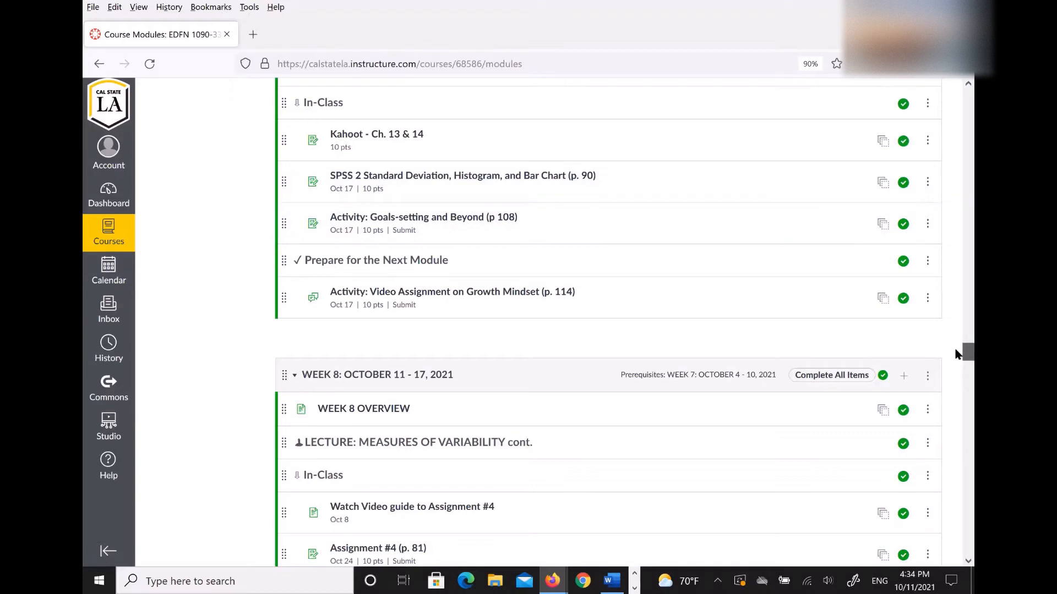
{"action": "left_click_drag", "start_coordinate": [956, 353], "coordinate": [956, 345]}
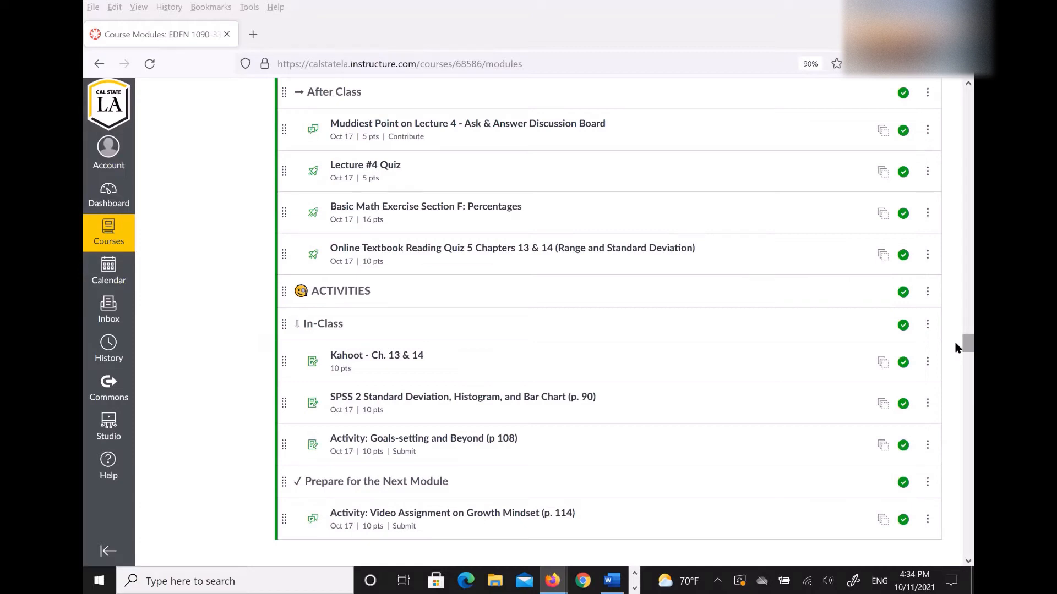
{"action": "left_click", "coordinate": [956, 343]}
{"action": "left_click_drag", "start_coordinate": [956, 346], "coordinate": [956, 324]}
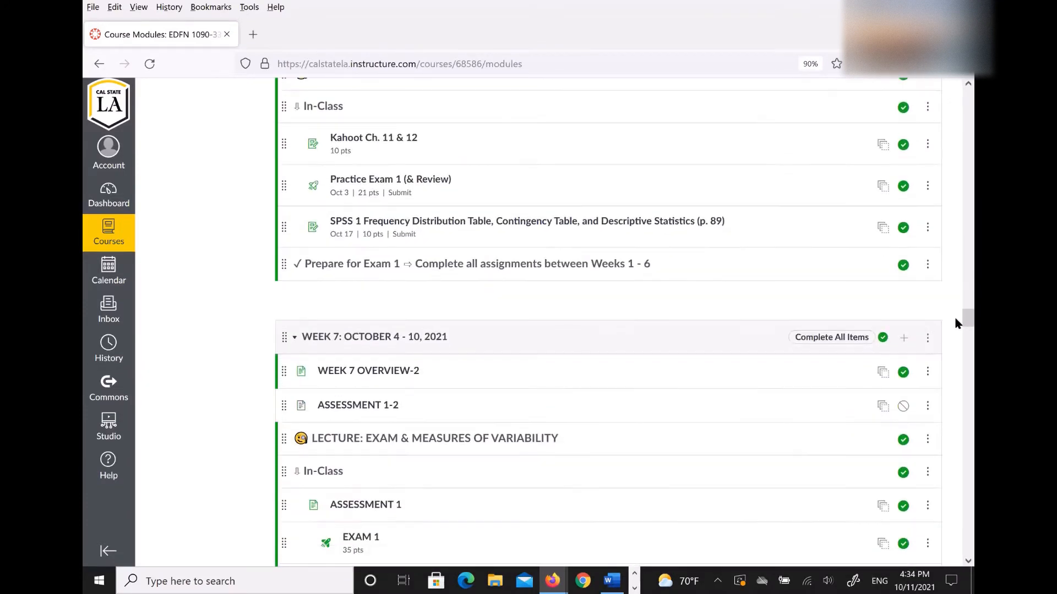
{"action": "left_click", "coordinate": [425, 222]}
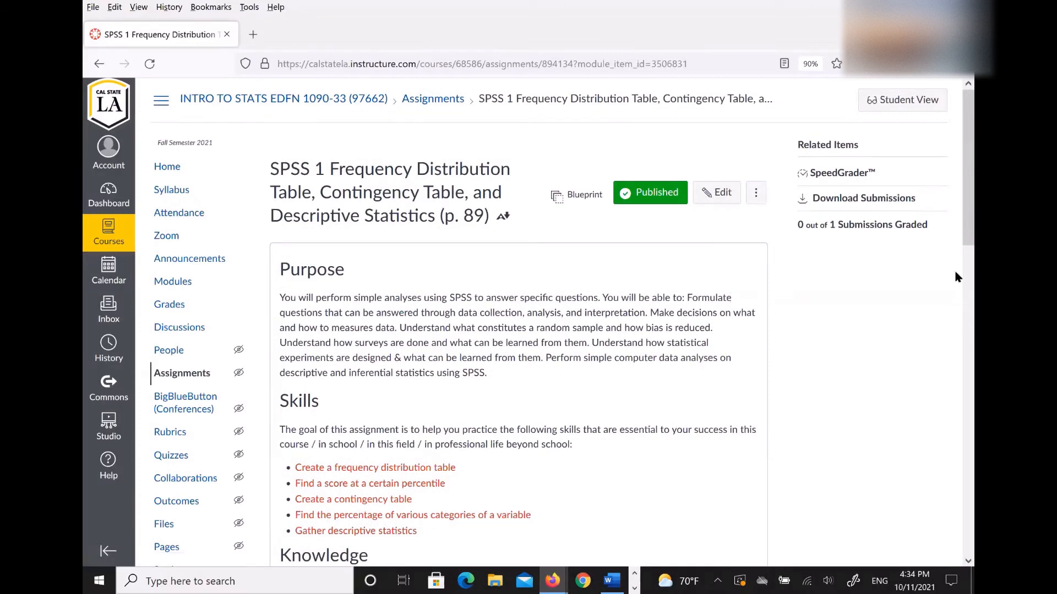
- Review the SPSS 1 assignment's purpose, skills, knowledge, task steps and criteria for success
{"action": "left_click_drag", "start_coordinate": [955, 233], "coordinate": [955, 262]}
{"action": "scroll", "coordinate": [955, 261], "scroll_direction": "down", "scroll_amount": 5}
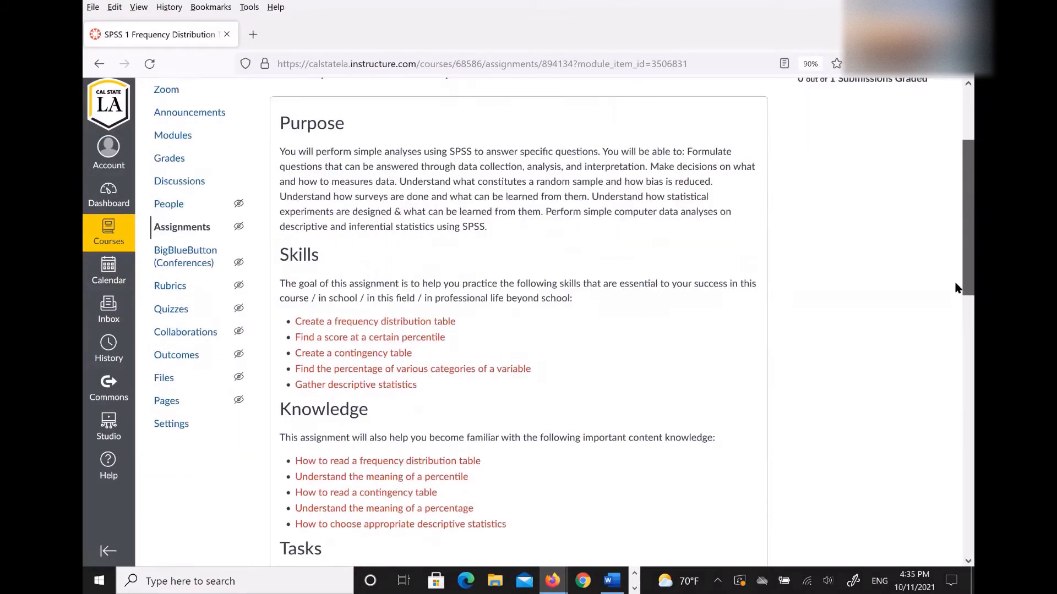
{"action": "scroll", "coordinate": [955, 288], "scroll_direction": "down", "scroll_amount": 3}
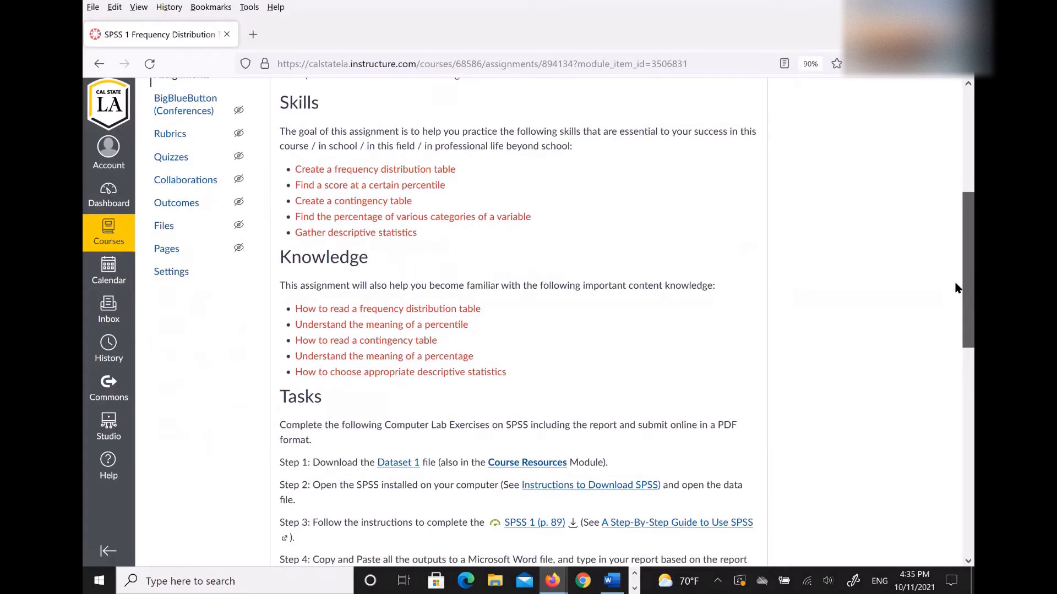
{"action": "scroll", "coordinate": [955, 287], "scroll_direction": "up", "scroll_amount": 2}
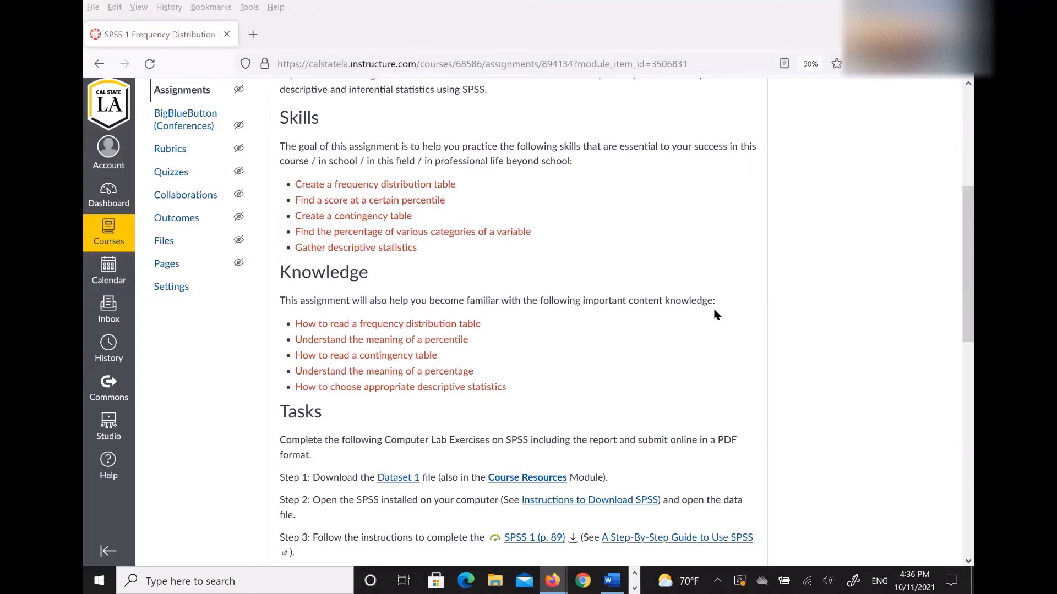
{"action": "scroll", "coordinate": [956, 313], "scroll_direction": "down", "scroll_amount": 3}
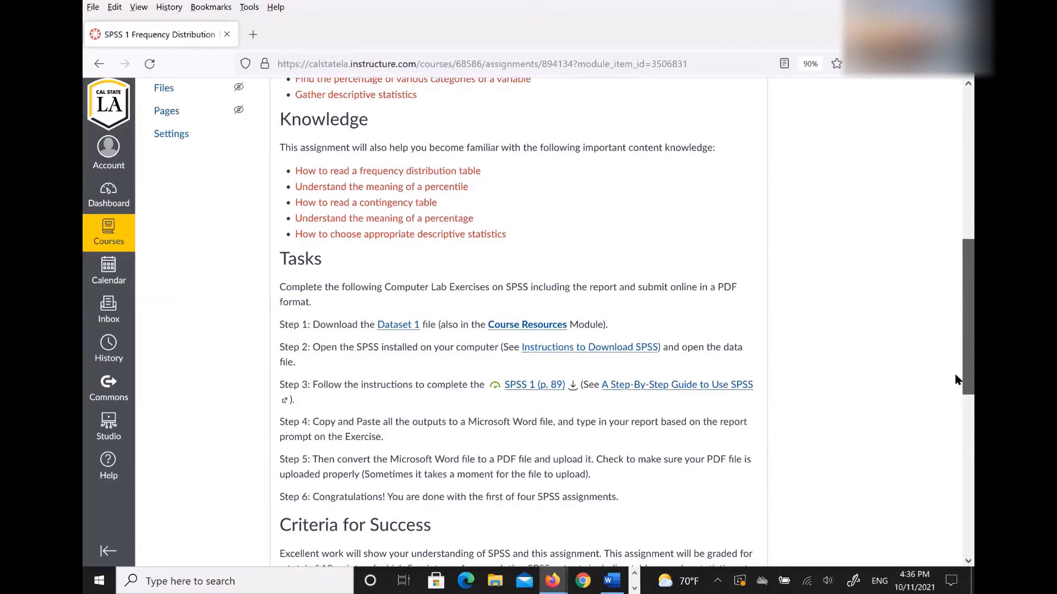
{"action": "scroll", "coordinate": [956, 380], "scroll_direction": "down", "scroll_amount": 1}
{"action": "scroll", "coordinate": [956, 392], "scroll_direction": "down", "scroll_amount": 1}
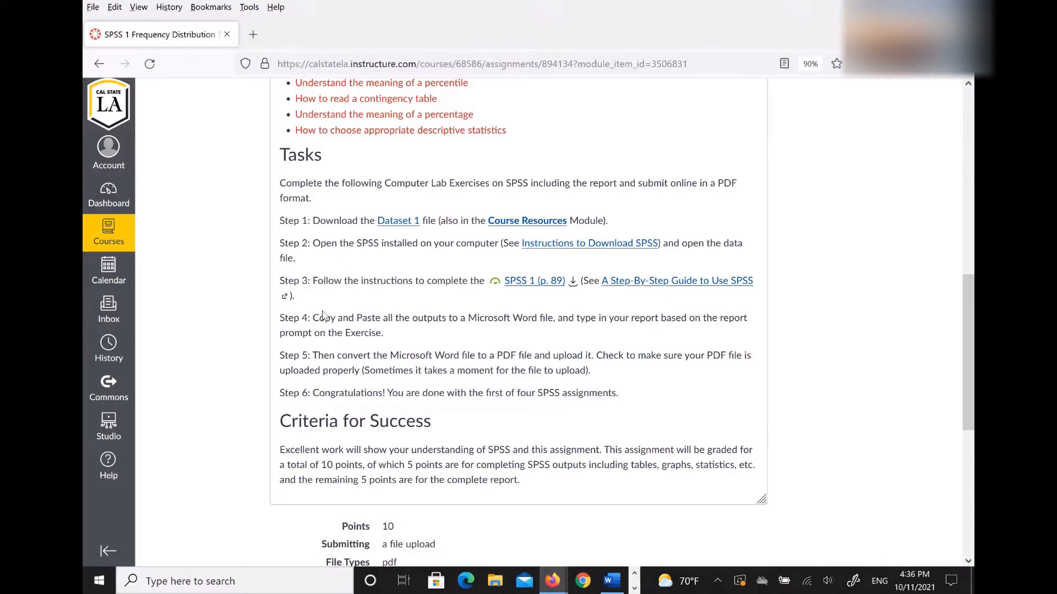
- Search the computer for the installed program "spss" and dismiss the search
{"action": "left_click", "coordinate": [197, 582]}
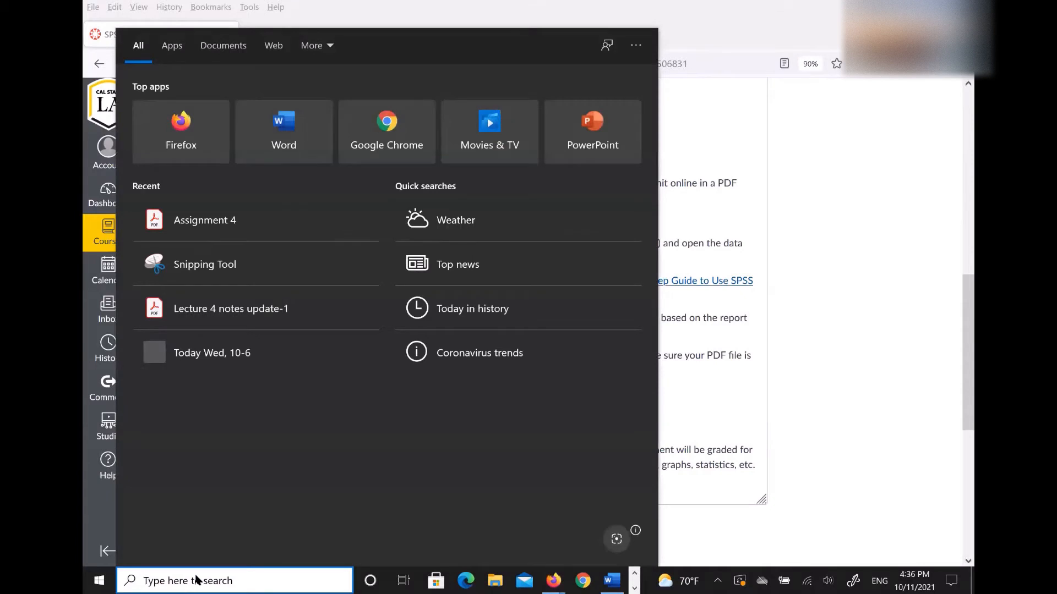
{"action": "type", "text": "sp"}
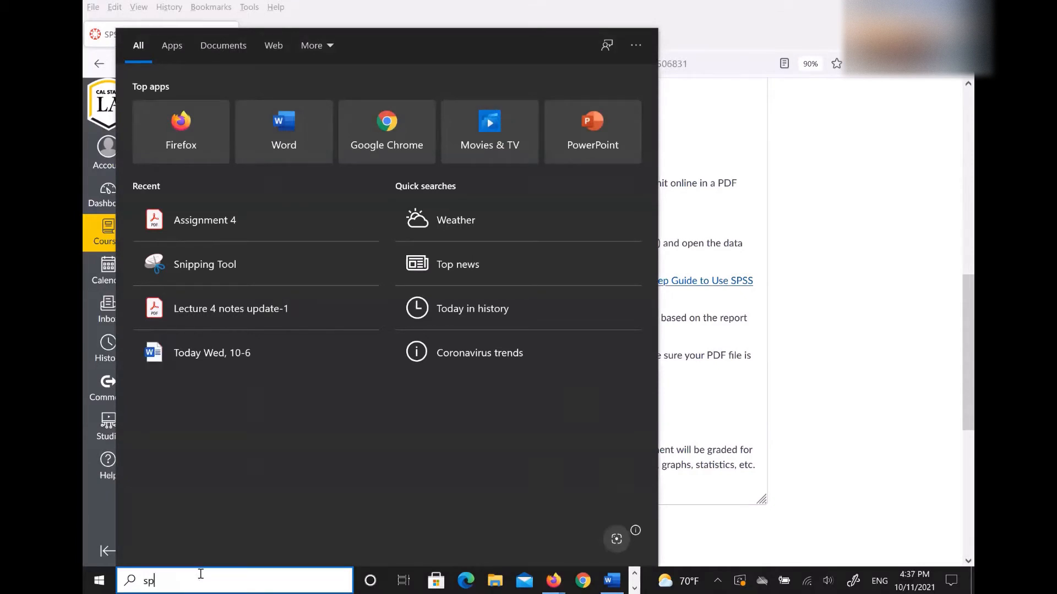
{"action": "type", "text": "ss"}
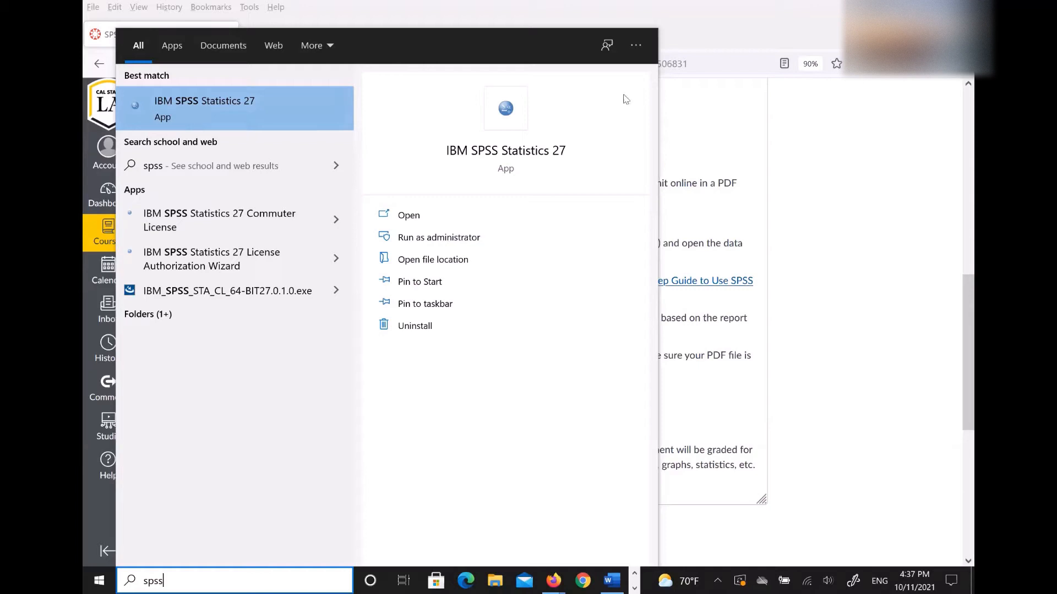
{"action": "left_click", "coordinate": [729, 10]}
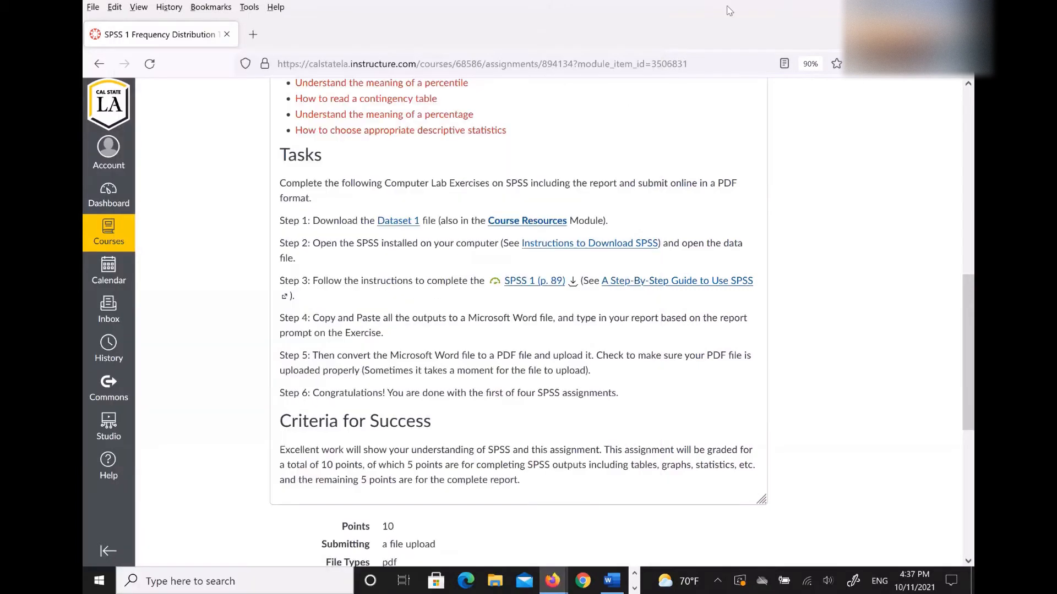
- View the Course Resources module linked in the assignment and return to the assignment page
{"action": "left_click", "coordinate": [542, 223]}
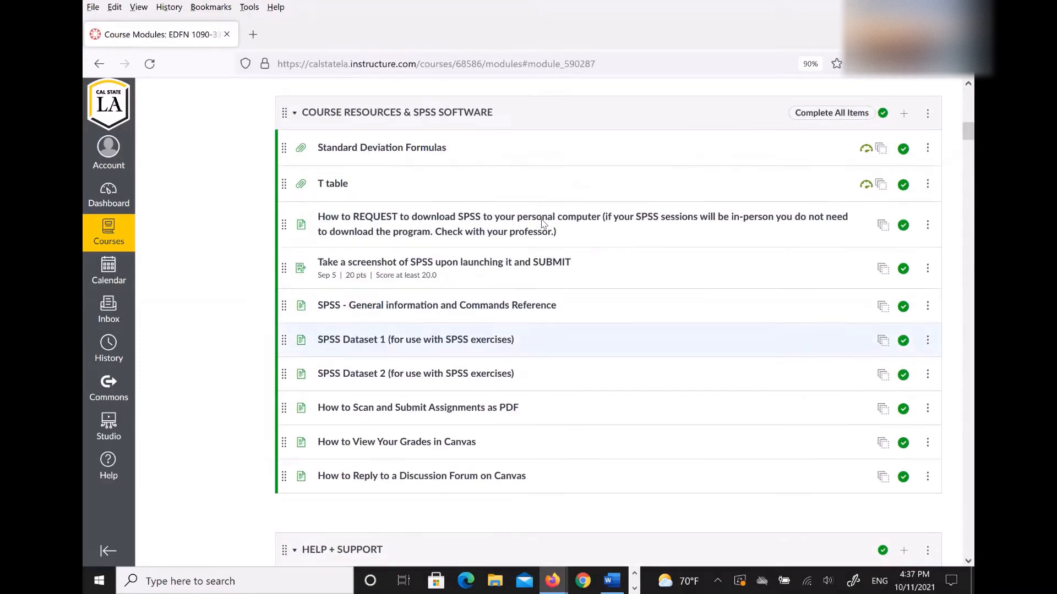
{"action": "left_click", "coordinate": [100, 65]}
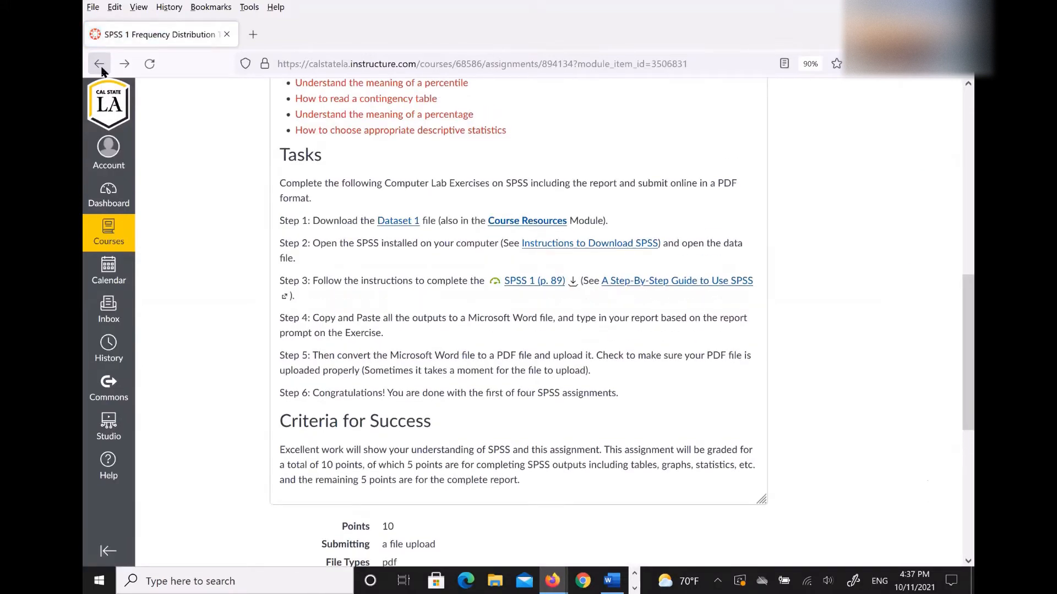
- Download Dataset1.sav through the assignment's Dataset 1 link, choosing to open it with IBM SPSS Statistics 27.0
{"action": "left_click", "coordinate": [400, 222]}
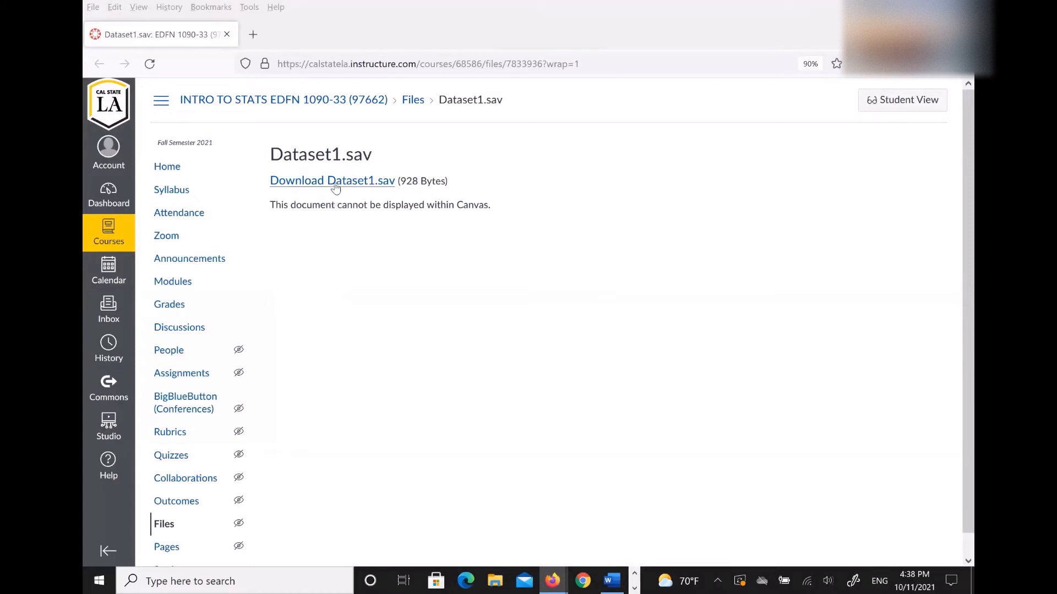
{"action": "left_click", "coordinate": [368, 183]}
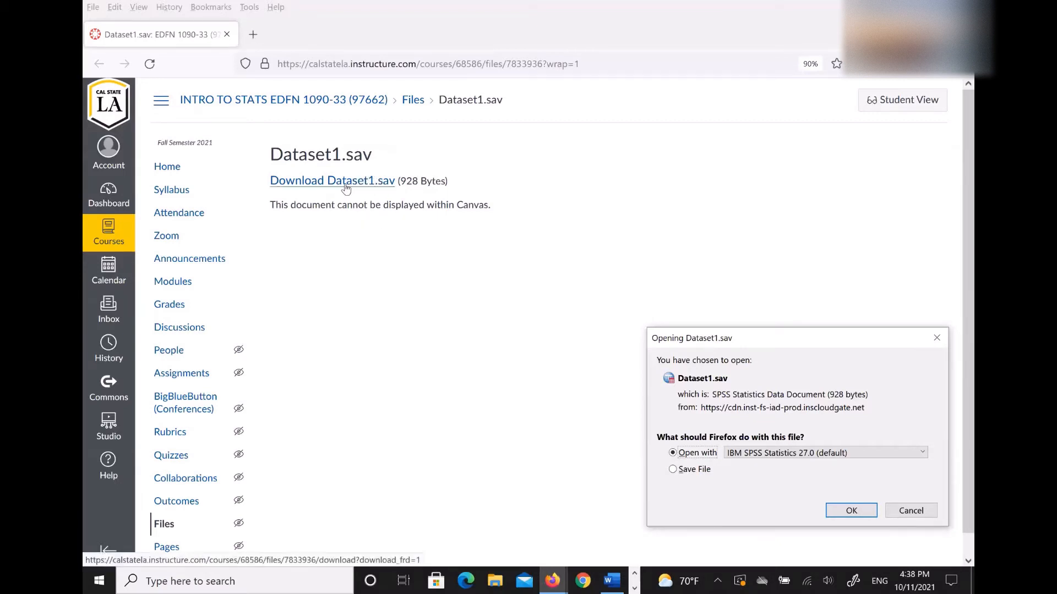
{"action": "left_click", "coordinate": [345, 186]}
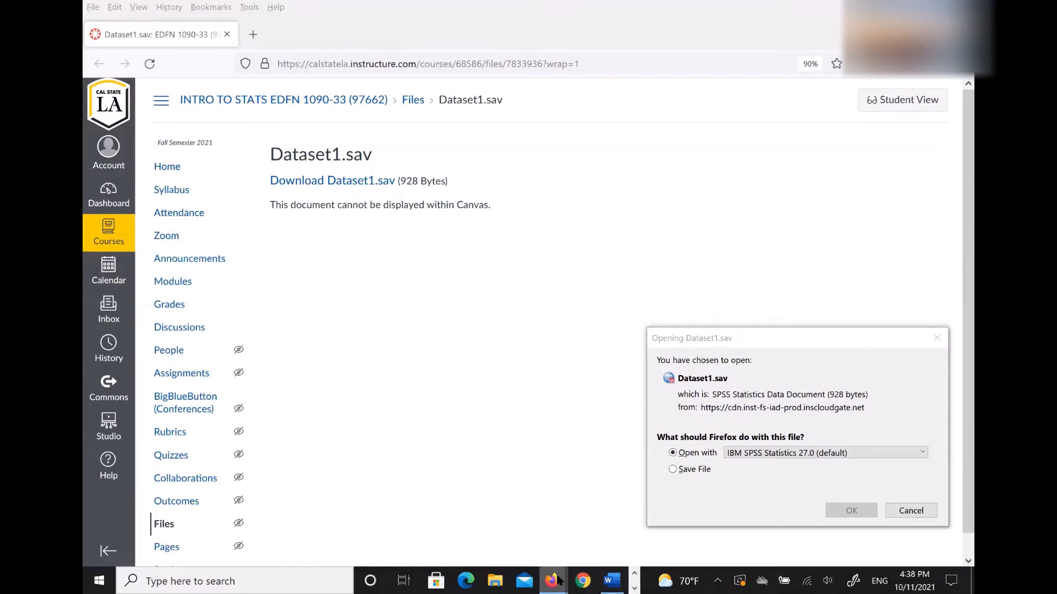
{"action": "mouse_move", "coordinate": [557, 579]}
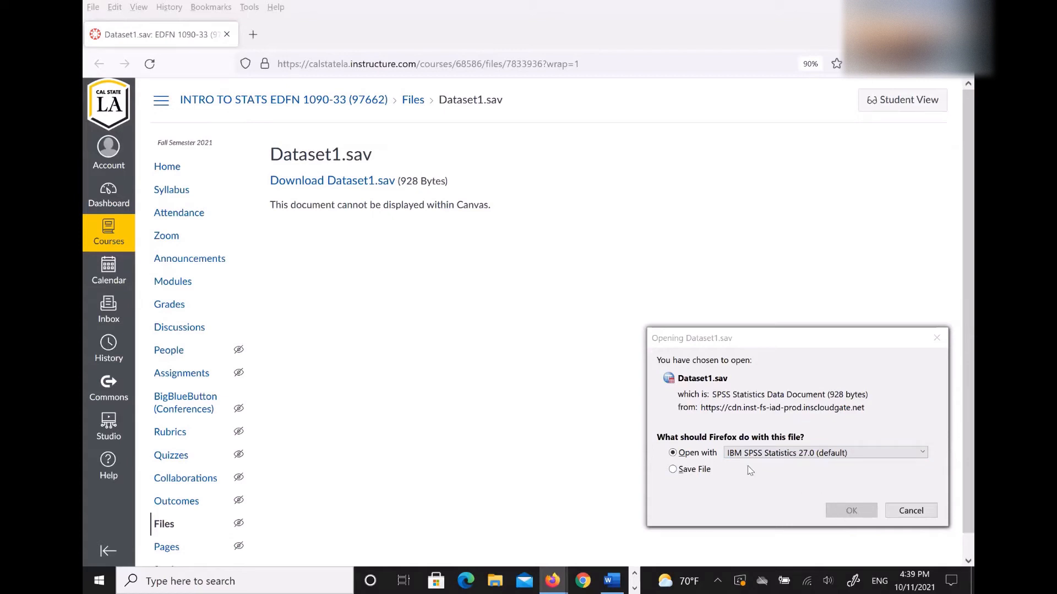
{"action": "left_click", "coordinate": [675, 455]}
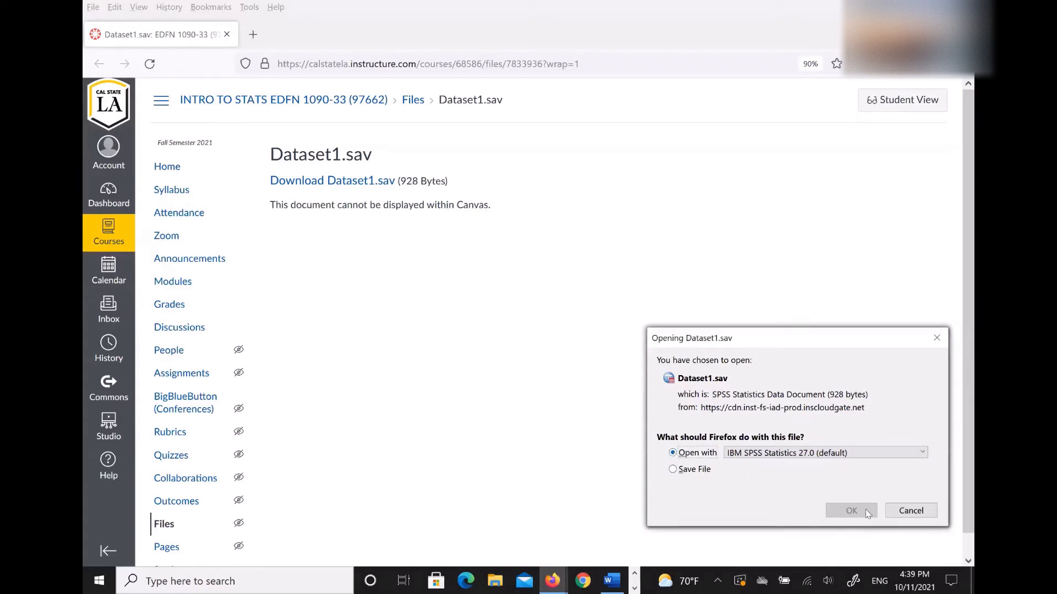
{"action": "left_click", "coordinate": [851, 510]}
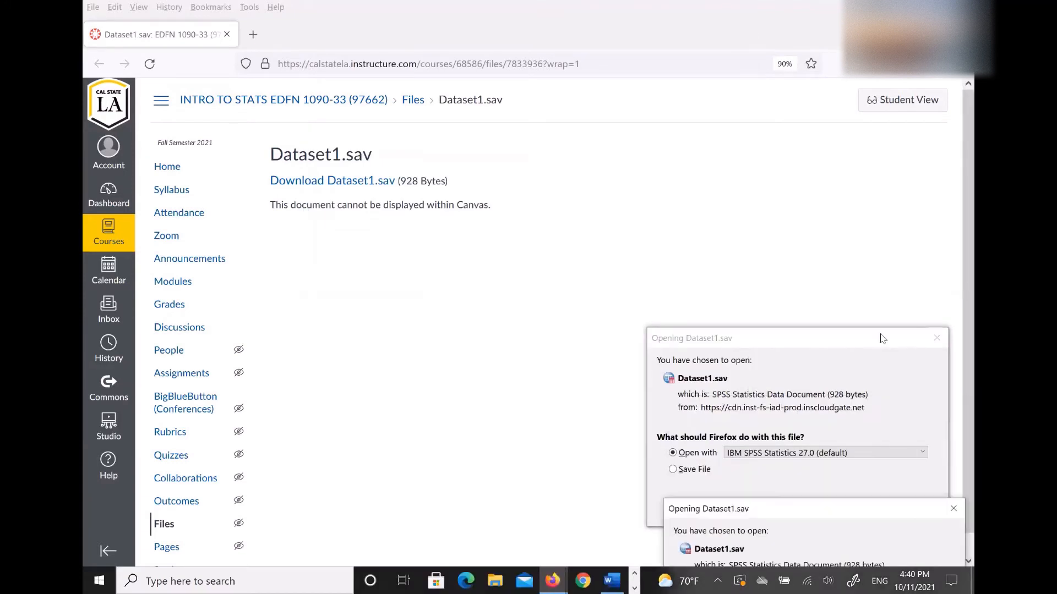
- Close two of the leftover download prompts for Dataset1.sav
{"action": "left_click", "coordinate": [889, 398]}
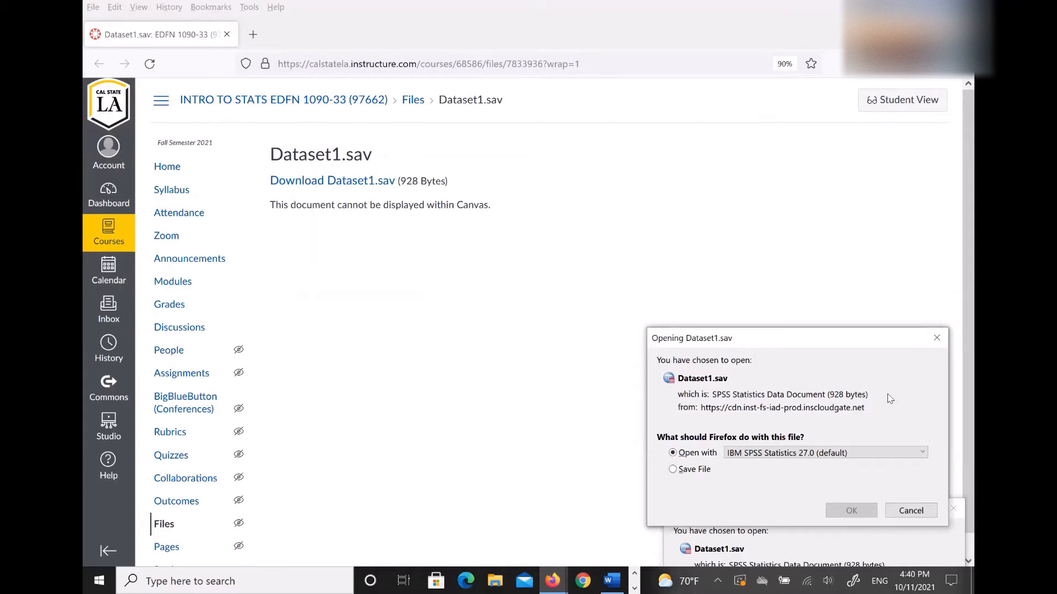
{"action": "left_click", "coordinate": [887, 527]}
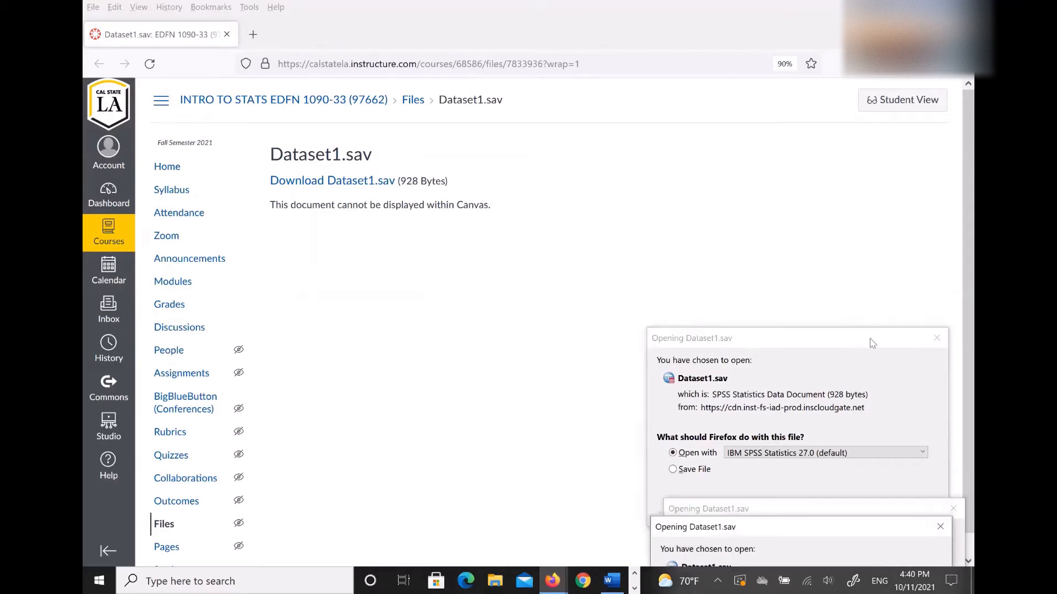
{"action": "left_click", "coordinate": [941, 342]}
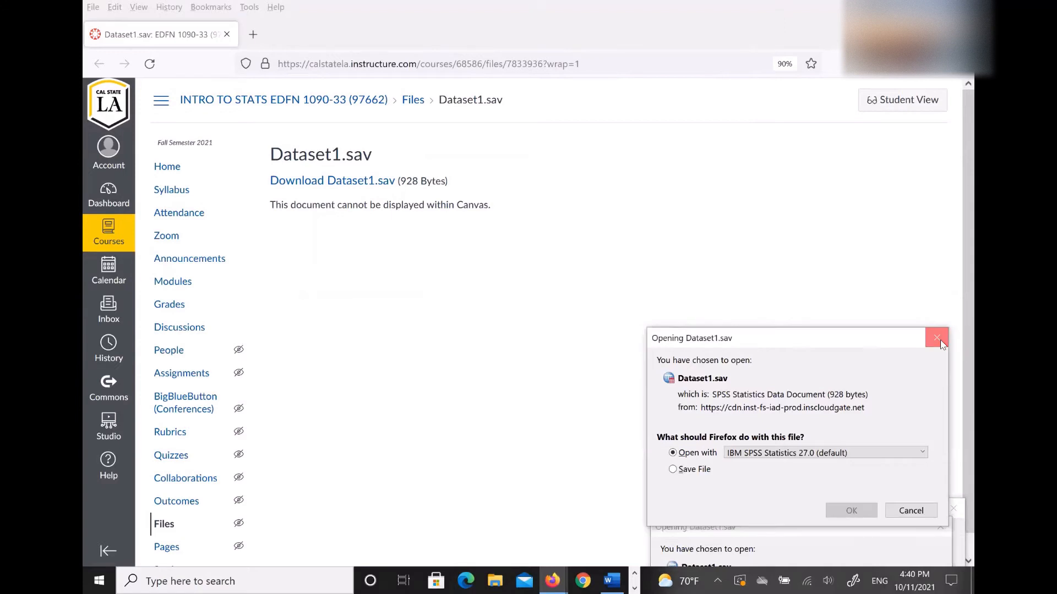
{"action": "left_click", "coordinate": [942, 344]}
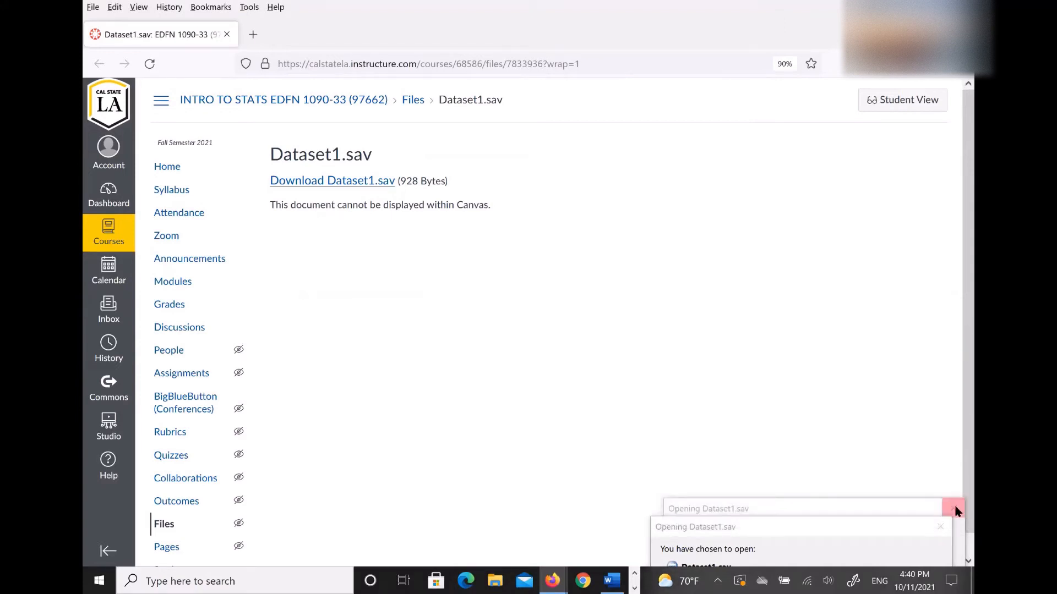
{"action": "left_click", "coordinate": [954, 509]}
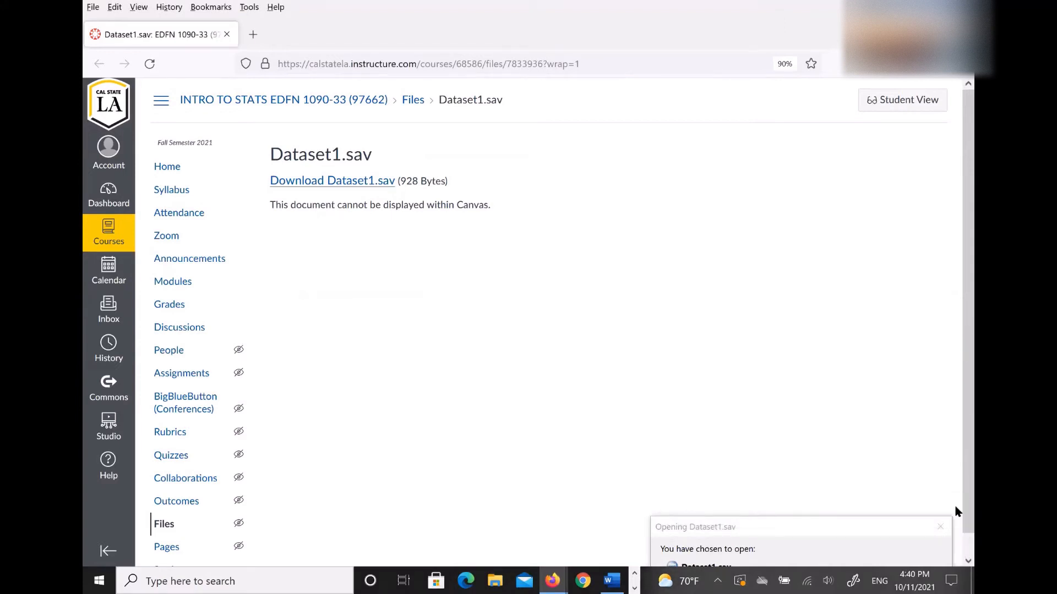
- Switch to the Dataset1.sav Data Editor window in IBM SPSS Statistics and reposition it over the browser page
{"action": "left_click", "coordinate": [557, 580]}
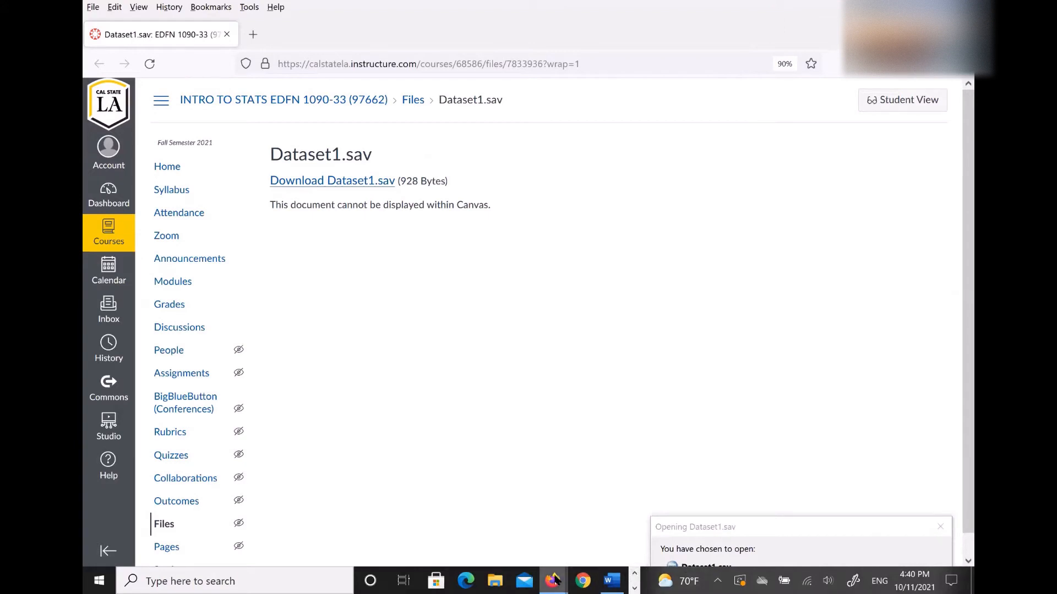
{"action": "mouse_move", "coordinate": [556, 579]}
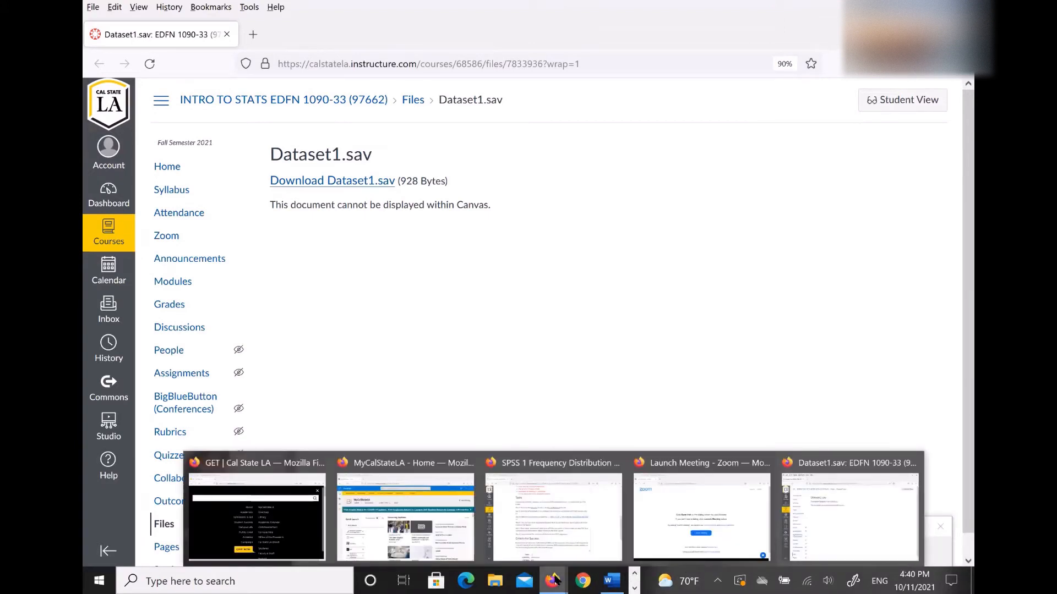
{"action": "left_click", "coordinate": [633, 588]}
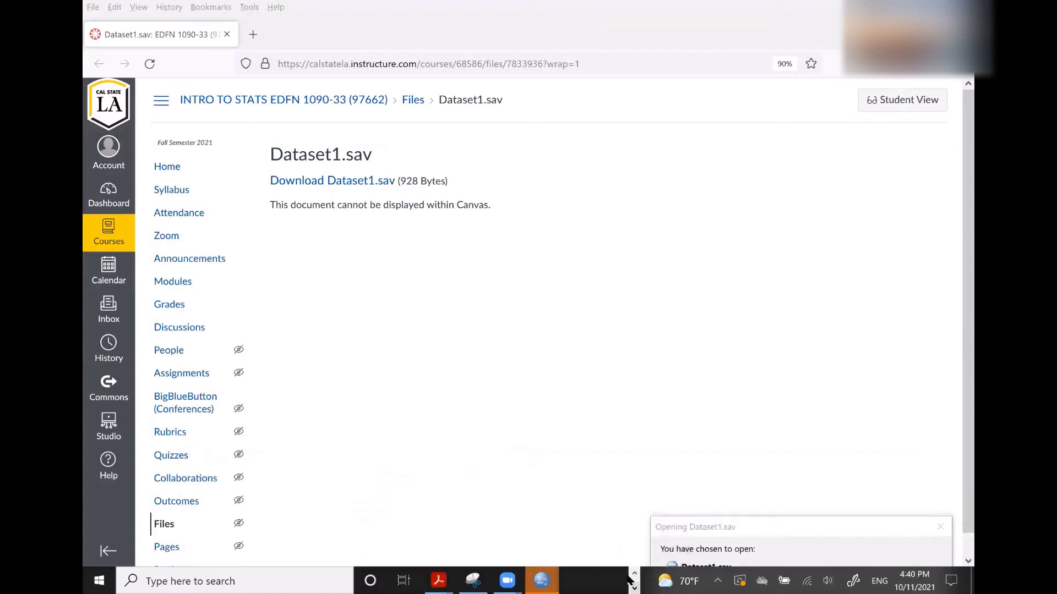
{"action": "mouse_move", "coordinate": [547, 579]}
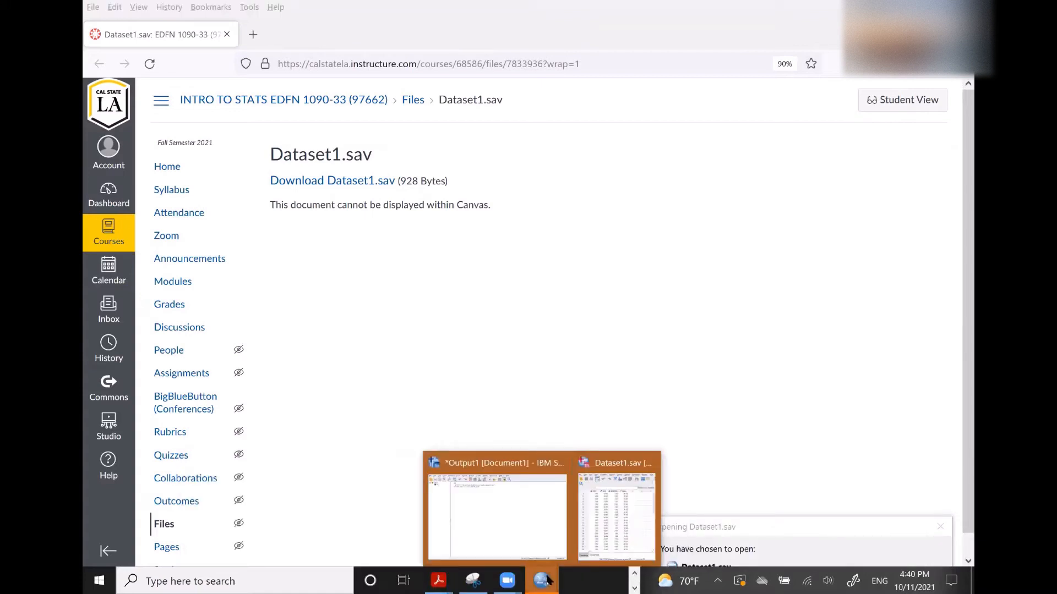
{"action": "left_click", "coordinate": [615, 528]}
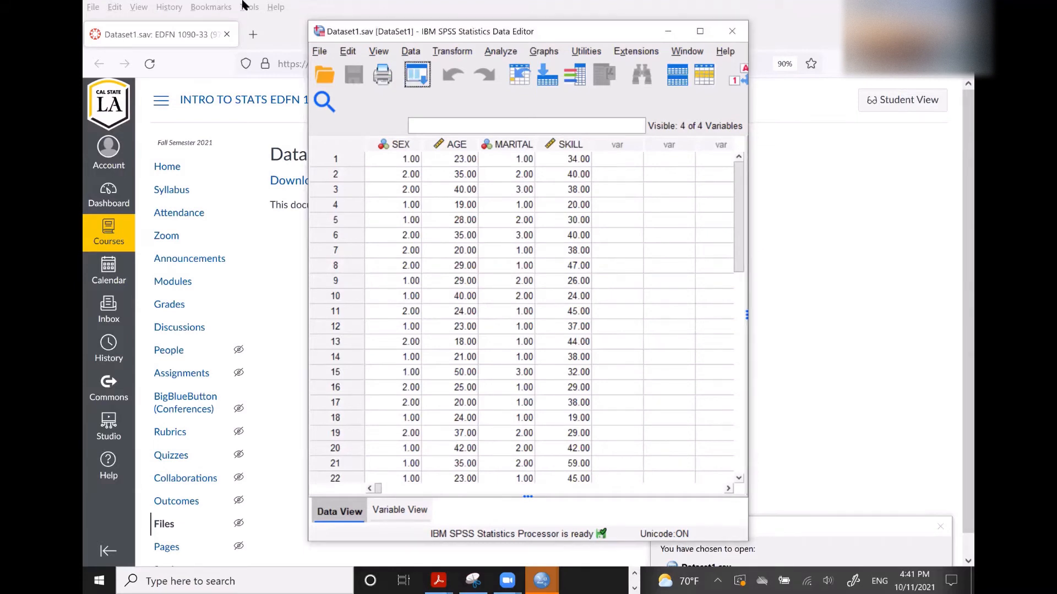
{"action": "left_click_drag", "start_coordinate": [595, 31], "coordinate": [667, 56]}
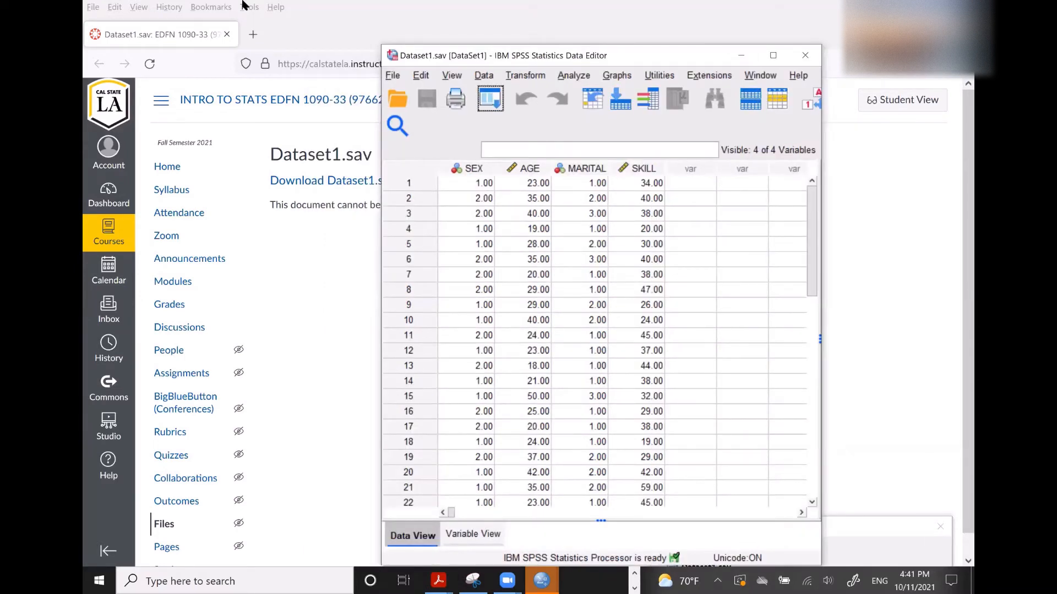
- Maximize the Data Editor window, then switch to the Firefox window holding the SPSS 1 assignment page
{"action": "left_click", "coordinate": [773, 56]}
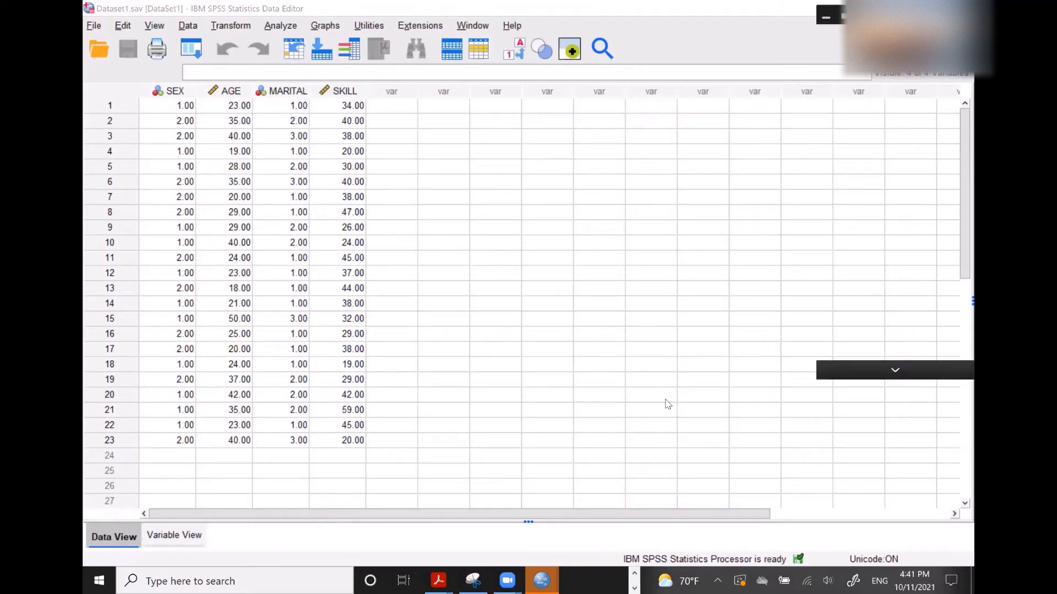
{"action": "left_click", "coordinate": [635, 574]}
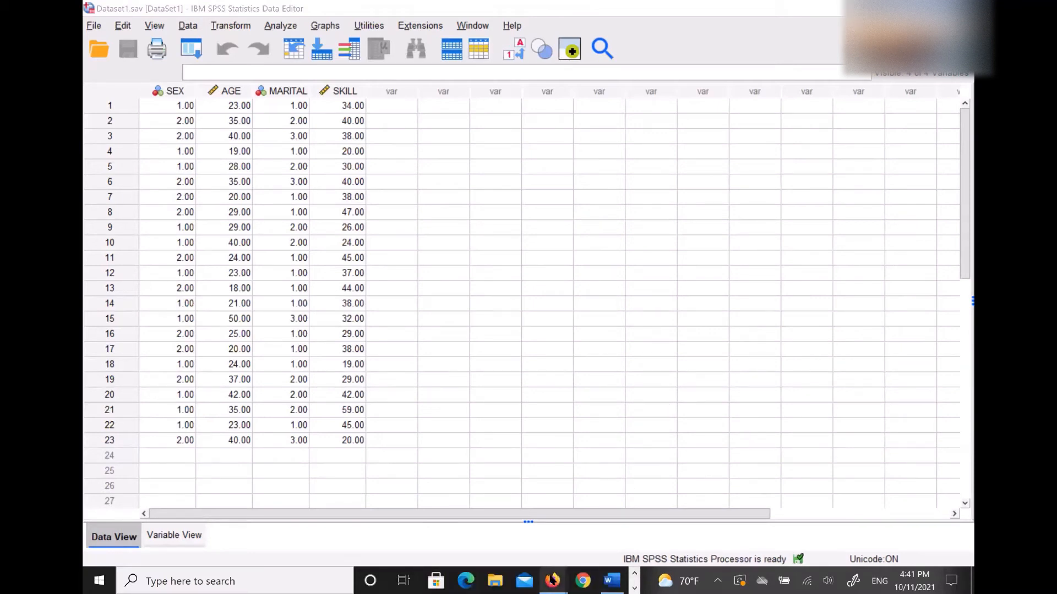
{"action": "mouse_move", "coordinate": [553, 580]}
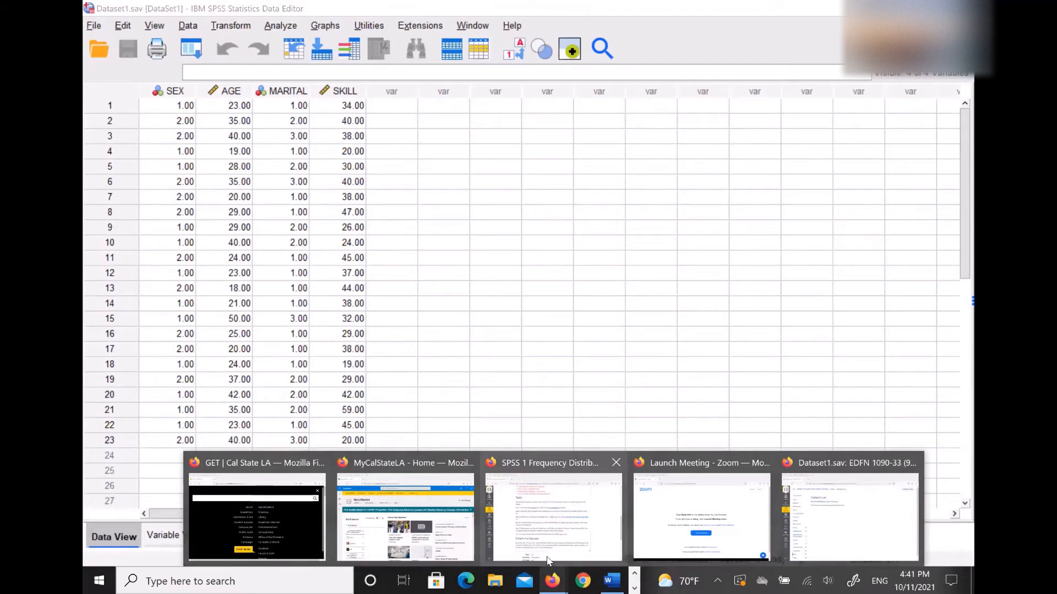
{"action": "left_click", "coordinate": [547, 562]}
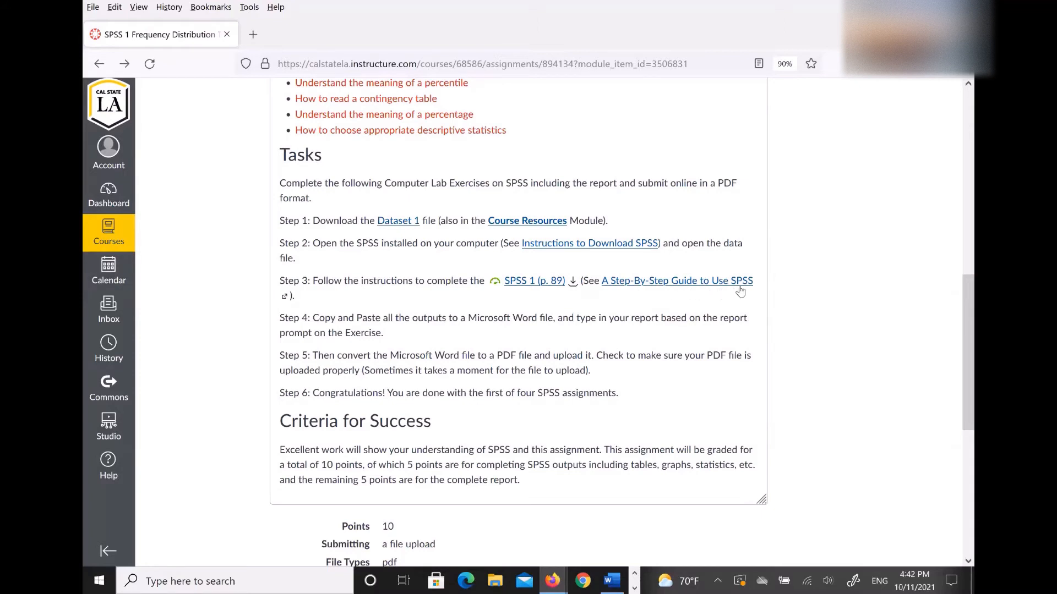
- Open the SPSS 1 (p. 89) exercise sheet linked in Step 3 and read the instructions for Practice Exercises 3.1 and 3.2
{"action": "left_click", "coordinate": [528, 283]}
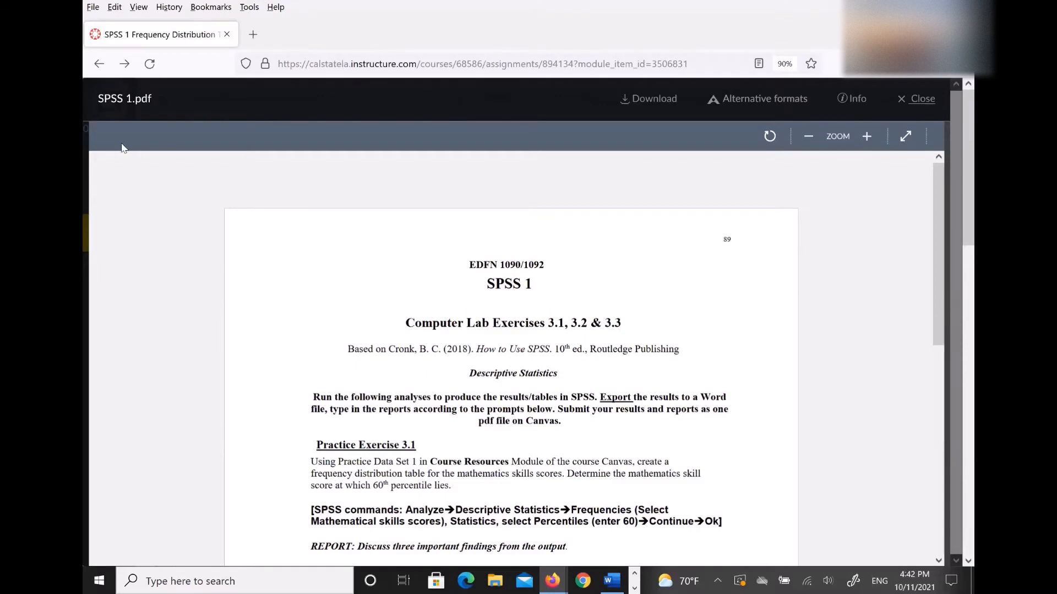
{"action": "scroll", "coordinate": [940, 211], "scroll_direction": "down", "scroll_amount": 1}
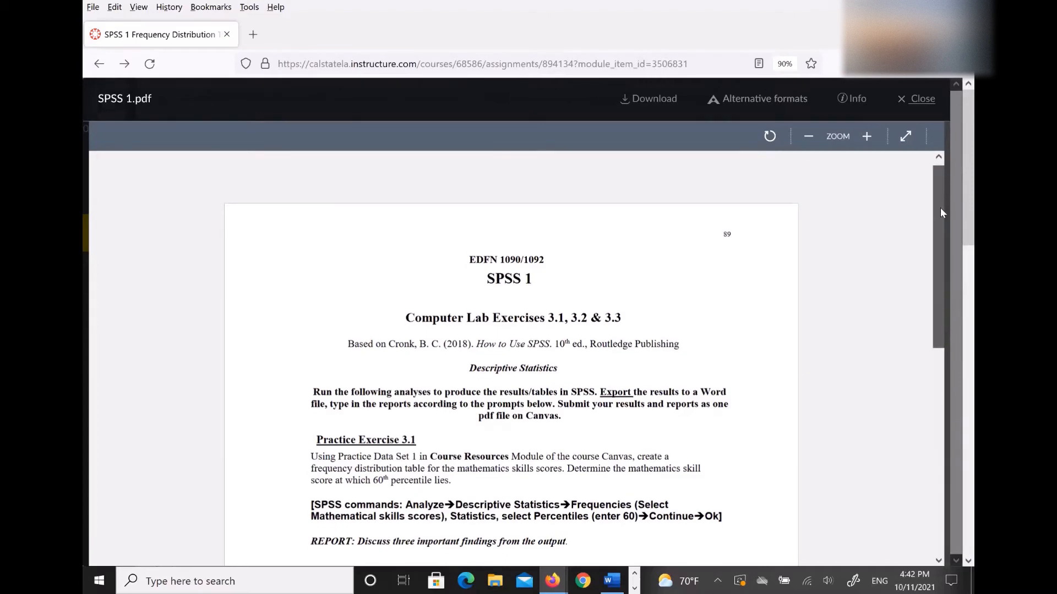
{"action": "scroll", "coordinate": [941, 213], "scroll_direction": "down", "scroll_amount": 3}
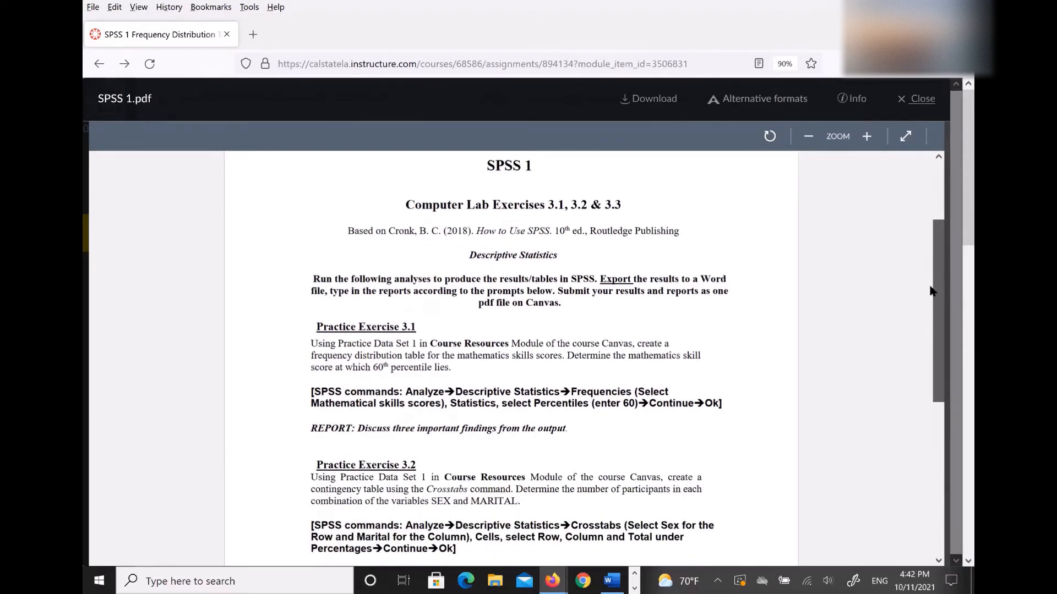
{"action": "scroll", "coordinate": [930, 292], "scroll_direction": "down", "scroll_amount": 3}
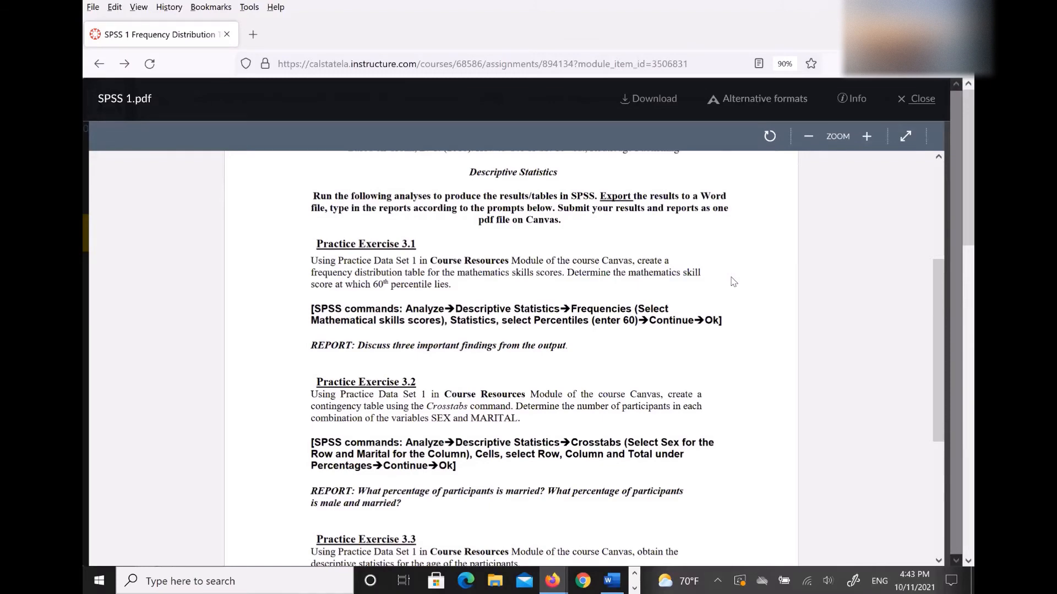
- Restore the browser window to a smaller size, move it clear of the data columns and stretch it to full screen height
{"action": "double_click", "coordinate": [735, 5]}
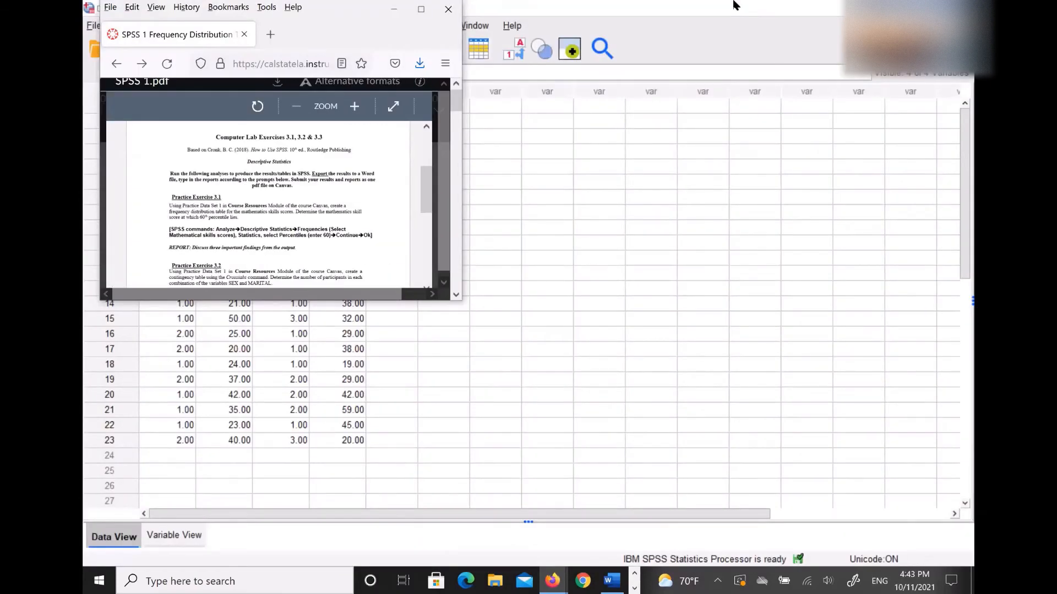
{"action": "left_click_drag", "start_coordinate": [735, 4], "coordinate": [839, 85]}
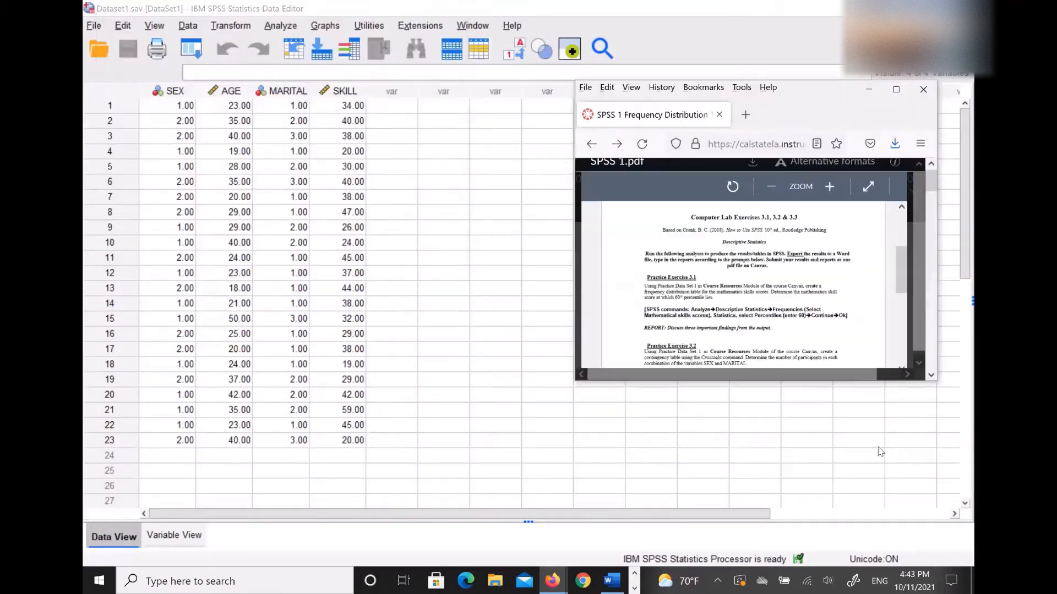
{"action": "double_click", "coordinate": [839, 383]}
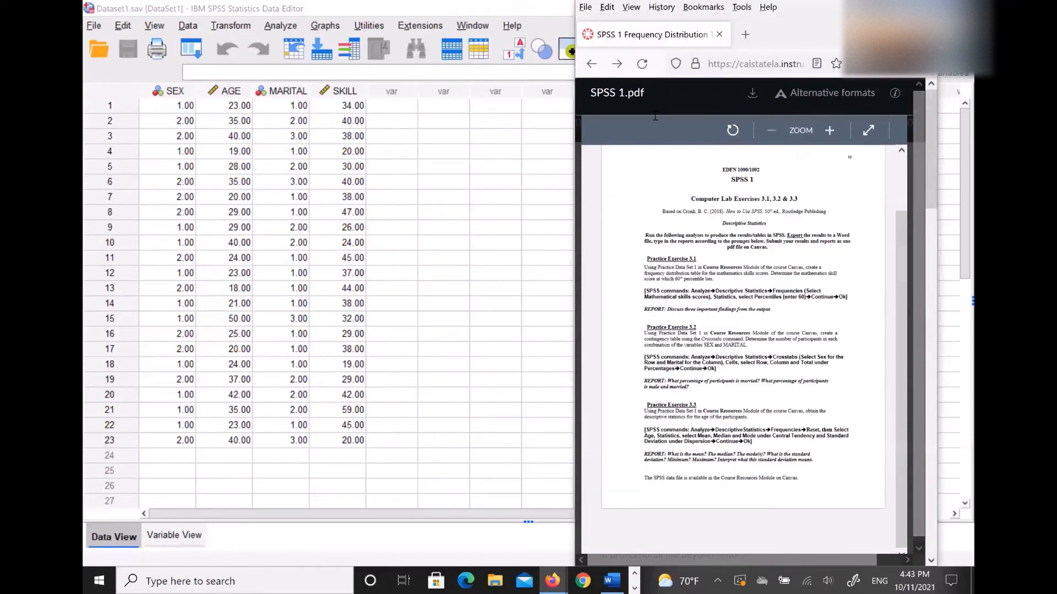
- Bring the Dataset1.sav Data Editor forward, restore it from full screen and place it beside the exercise sheet's browser window
{"action": "left_click", "coordinate": [520, 239]}
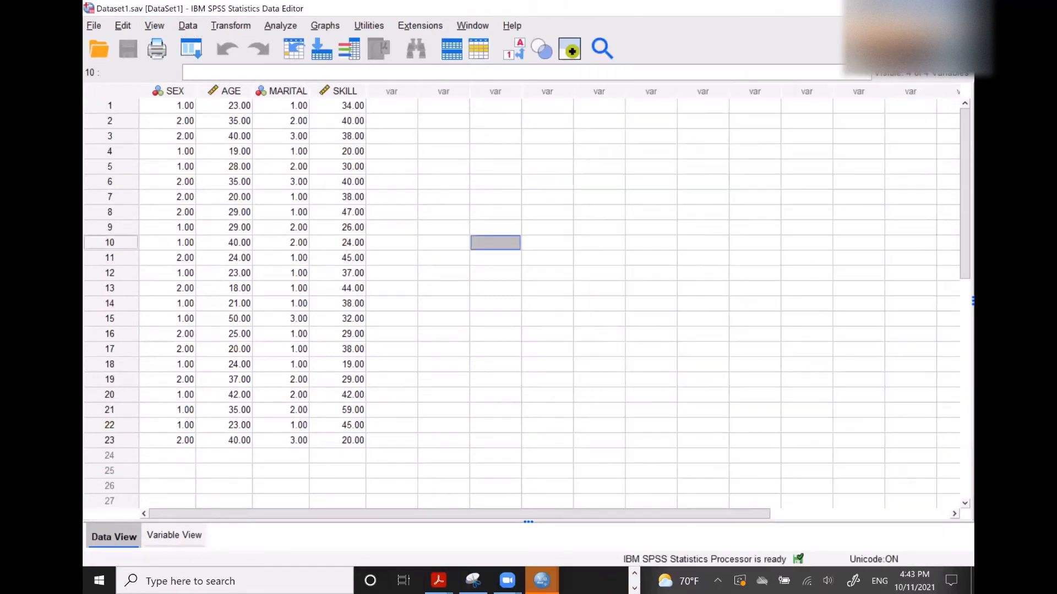
{"action": "left_click_drag", "start_coordinate": [542, 9], "coordinate": [609, 54]}
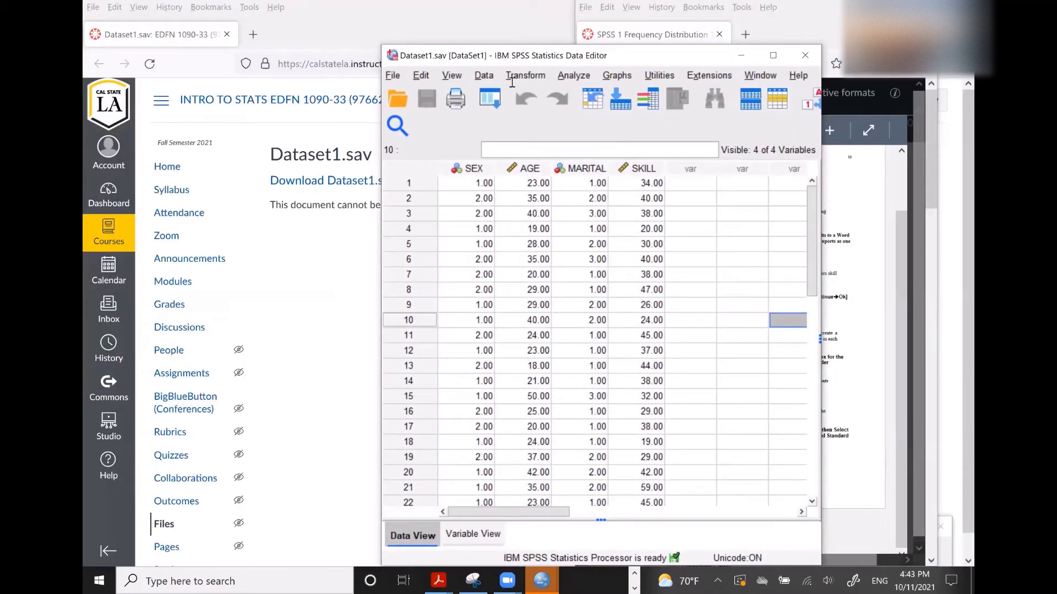
{"action": "left_click_drag", "start_coordinate": [496, 54], "coordinate": [199, 9]}
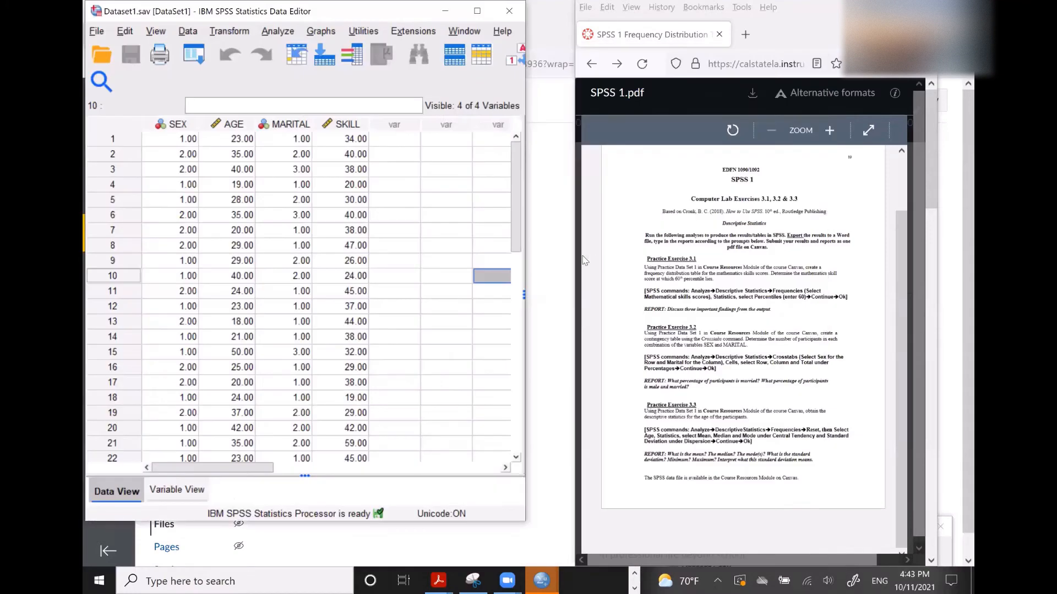
- Widen the browser window toward the Data Editor and enlarge the SPSS 1 PDF so the Practice Exercise 3.1 instructions are readable
{"action": "left_click", "coordinate": [579, 257]}
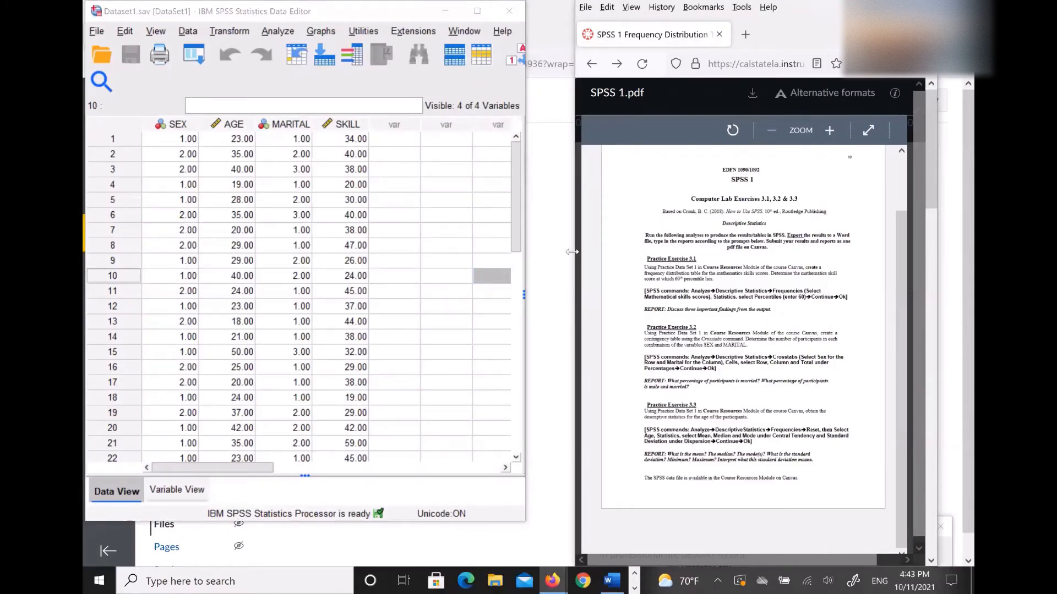
{"action": "left_click_drag", "start_coordinate": [572, 251], "coordinate": [428, 280]}
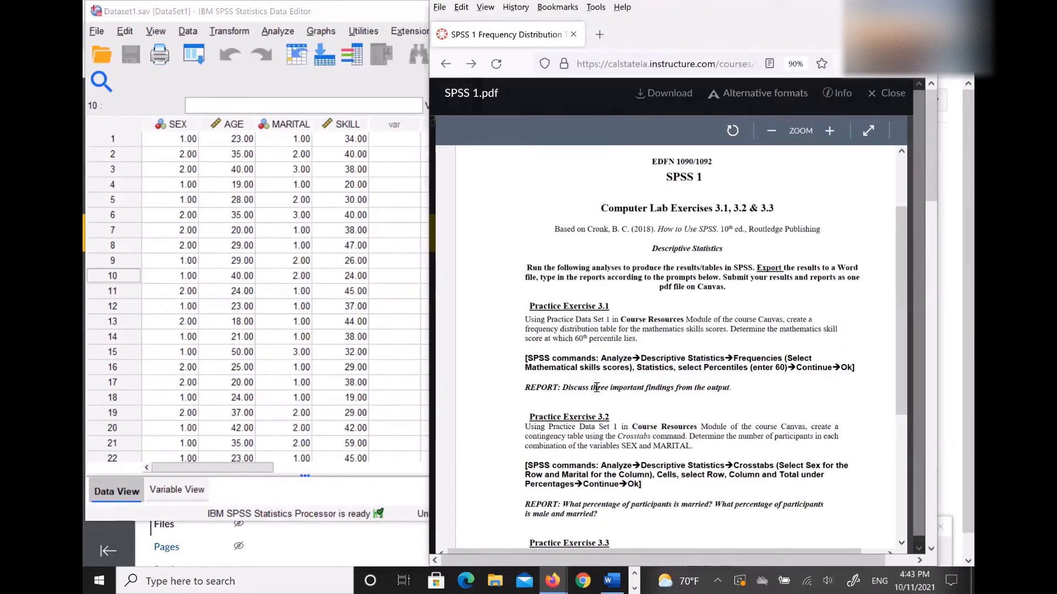
{"action": "left_click", "coordinate": [829, 131]}
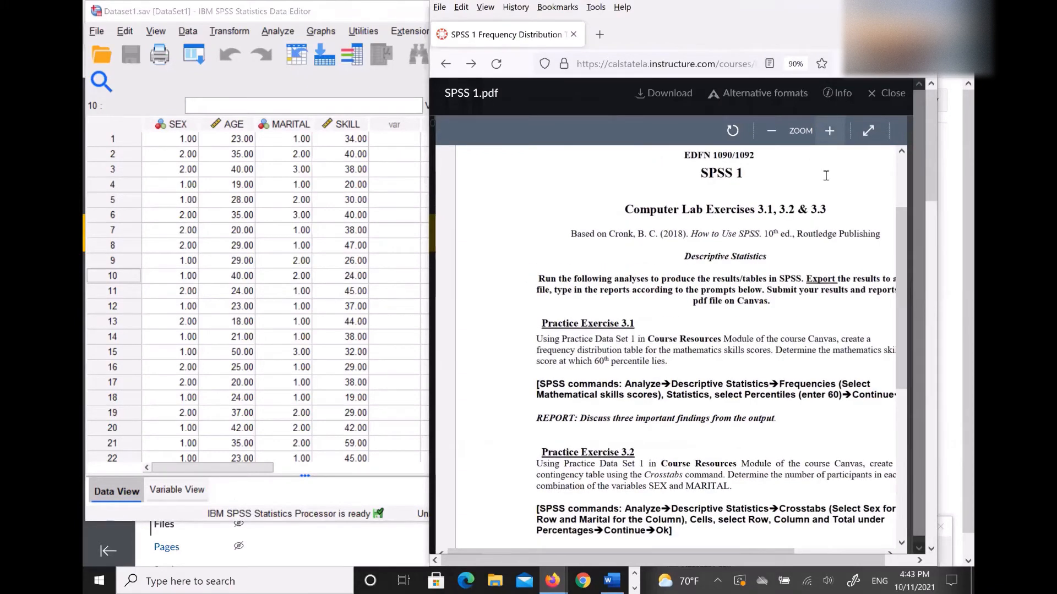
{"action": "left_click", "coordinate": [887, 552]}
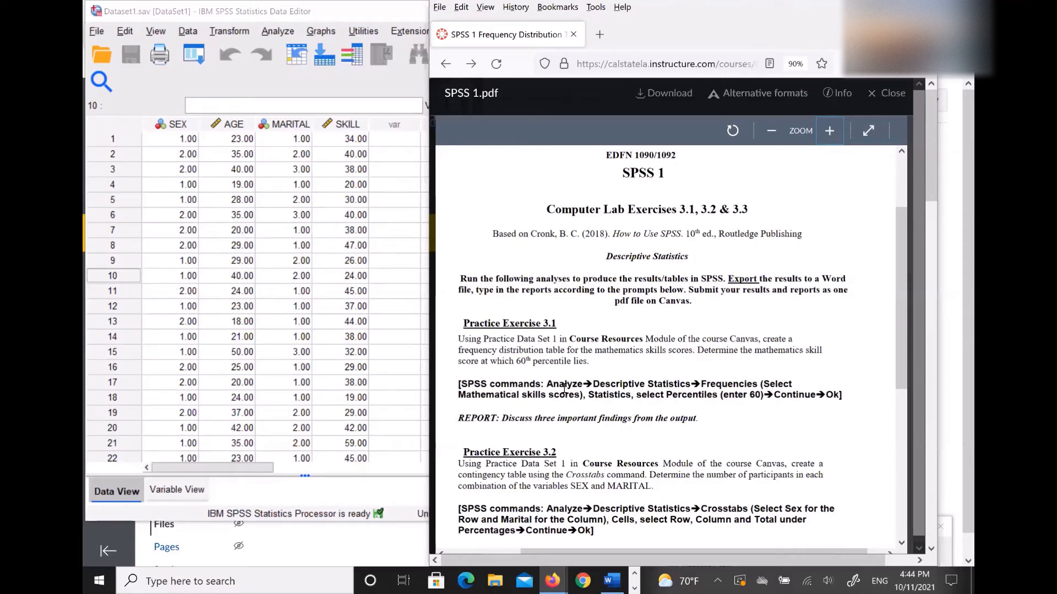
- Return to the Data Editor and narrow its window so it uncovers the exercise instructions
{"action": "left_click", "coordinate": [308, 280]}
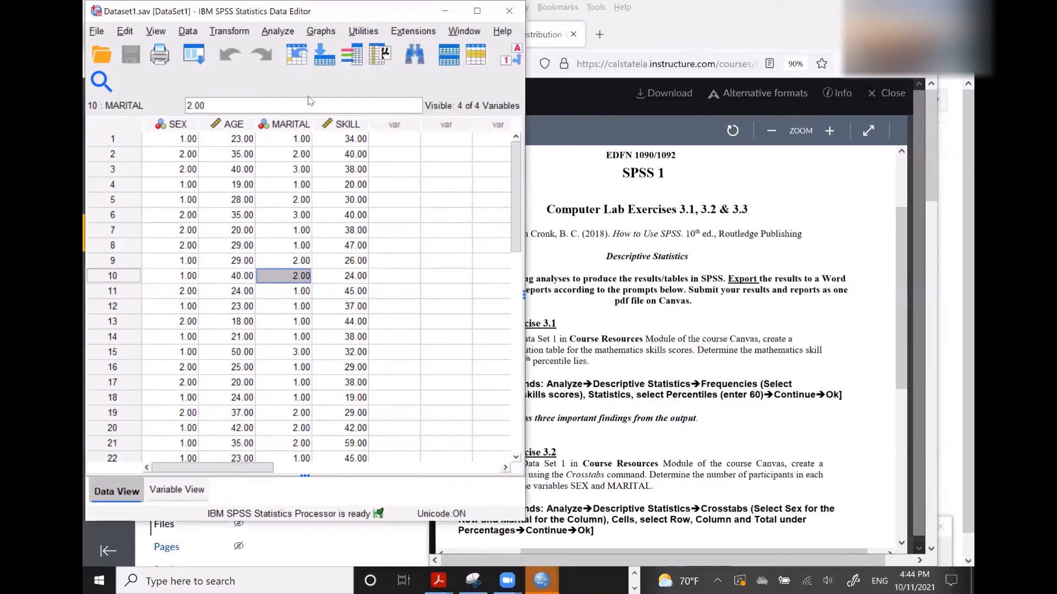
{"action": "left_click", "coordinate": [278, 31]}
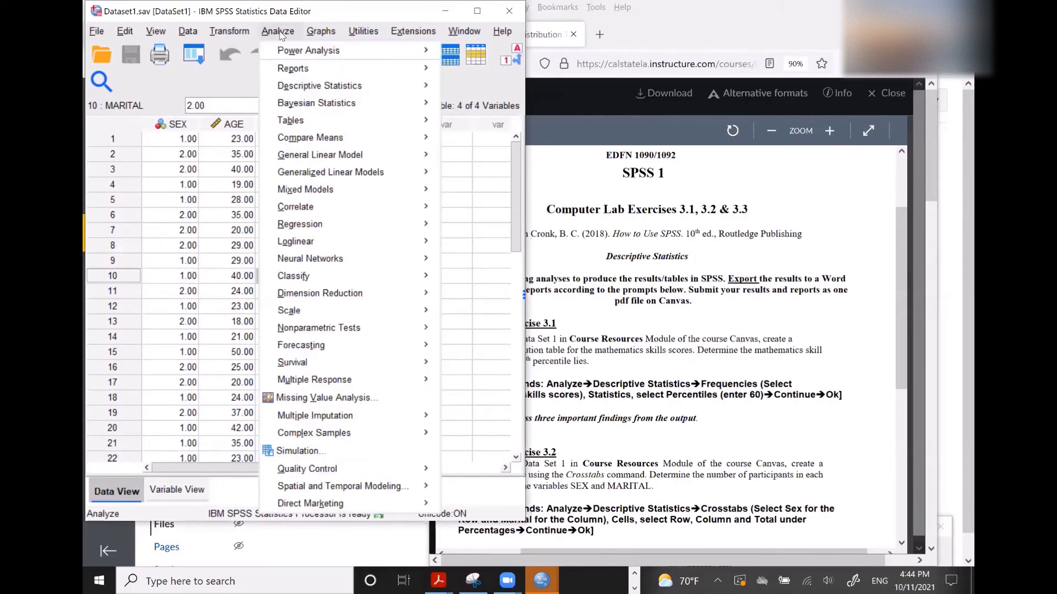
{"action": "mouse_move", "coordinate": [331, 190]}
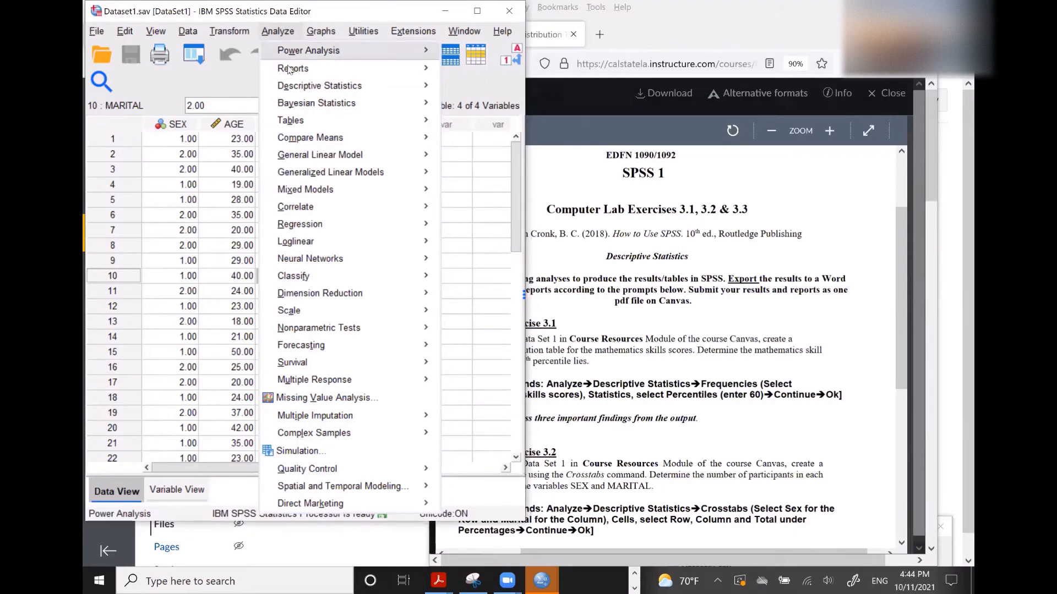
{"action": "mouse_move", "coordinate": [299, 91]}
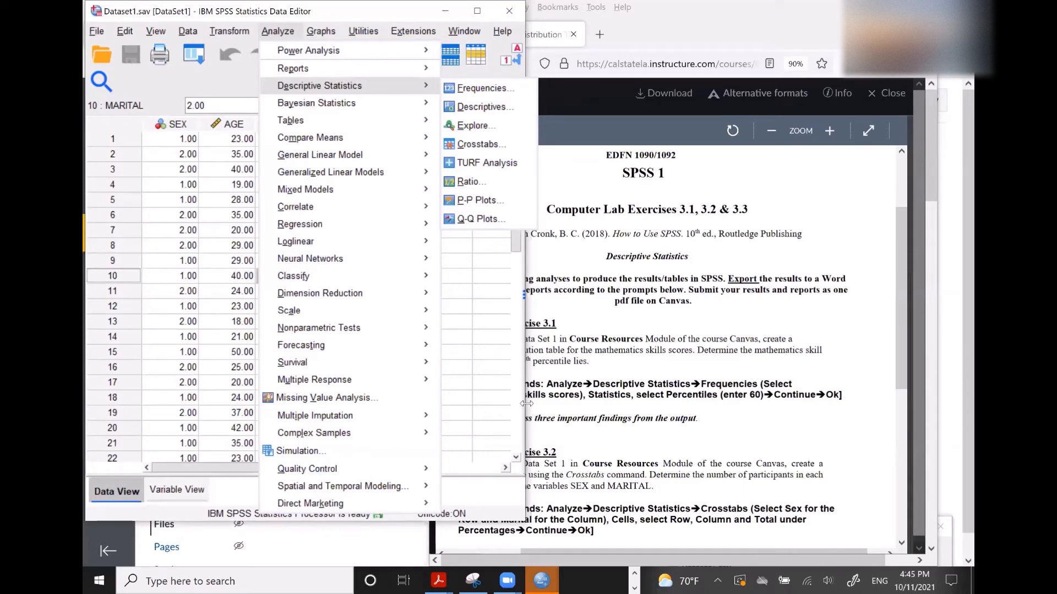
{"action": "left_click_drag", "start_coordinate": [527, 403], "coordinate": [452, 427]}
- Start a Frequencies analysis and add Mathematical Skills as the variable to analyze
{"action": "left_click", "coordinate": [248, 32]}
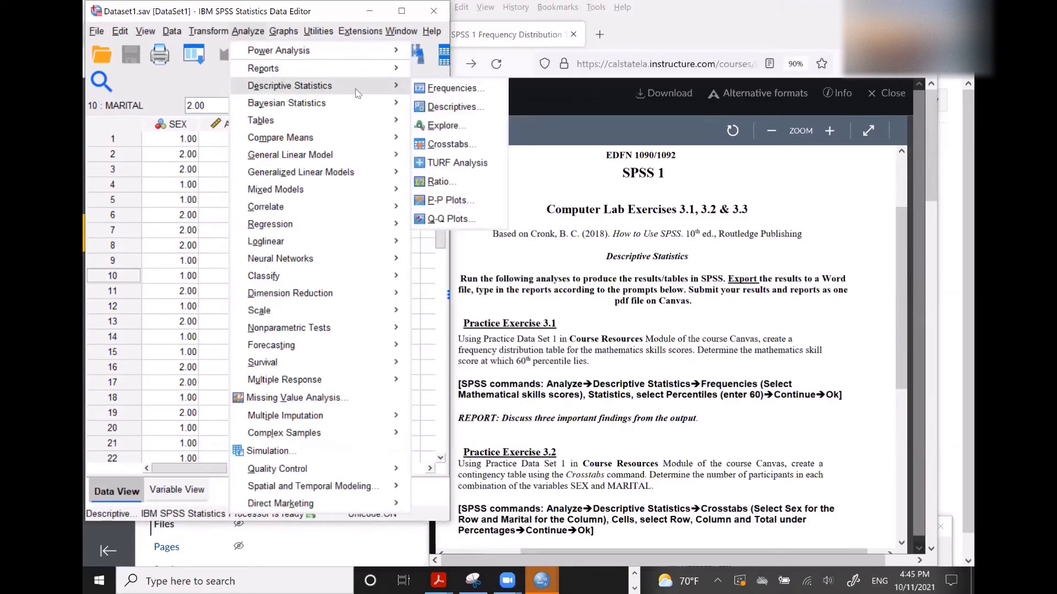
{"action": "left_click", "coordinate": [444, 89]}
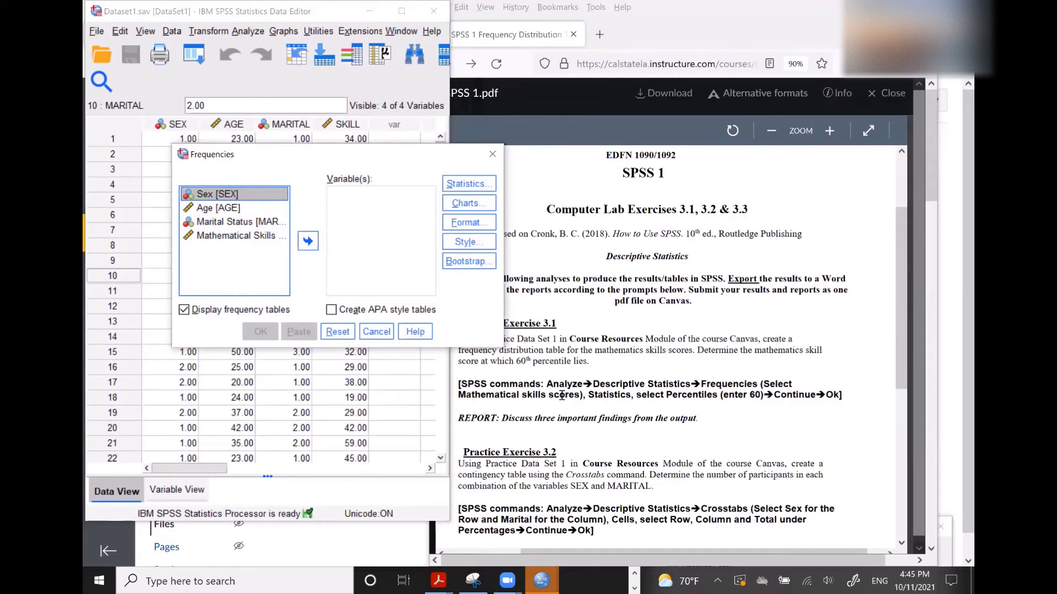
{"action": "left_click", "coordinate": [225, 236]}
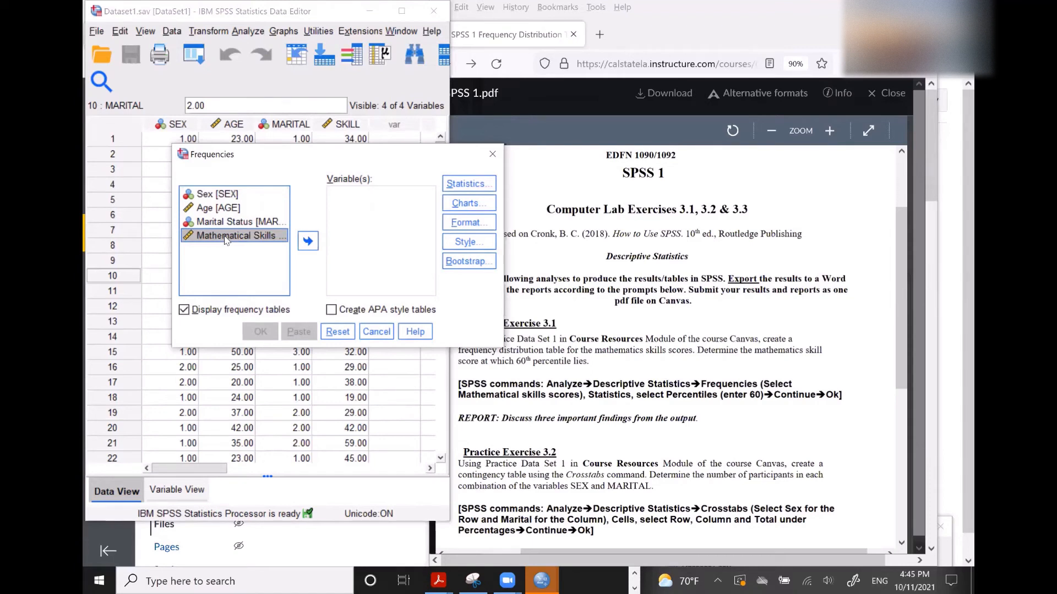
{"action": "left_click", "coordinate": [308, 241]}
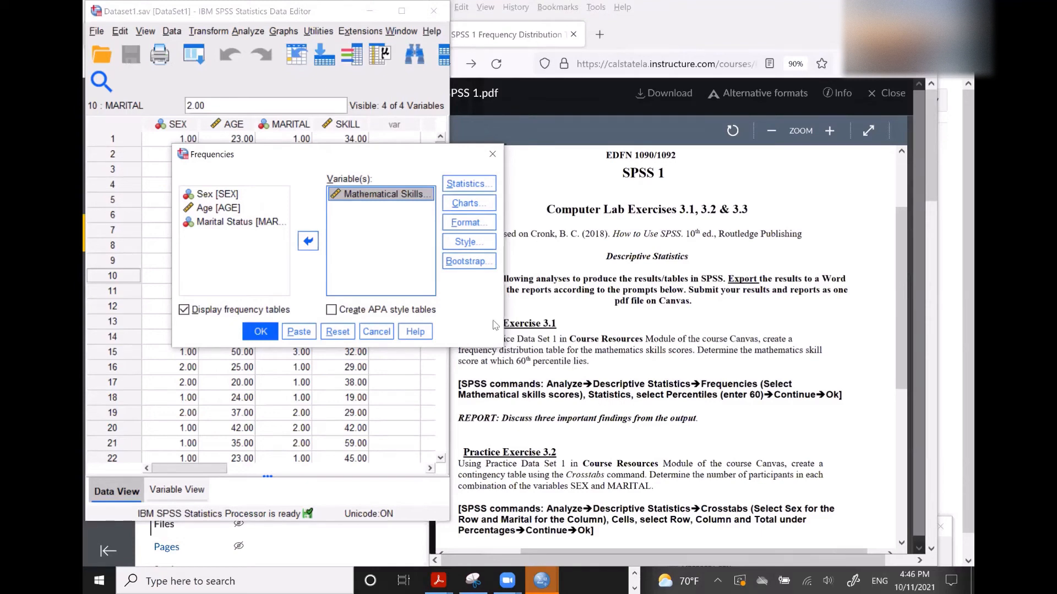
- Request the 60th percentile in the Frequencies statistics and run the analysis with frequency tables displayed
{"action": "left_click", "coordinate": [461, 186]}
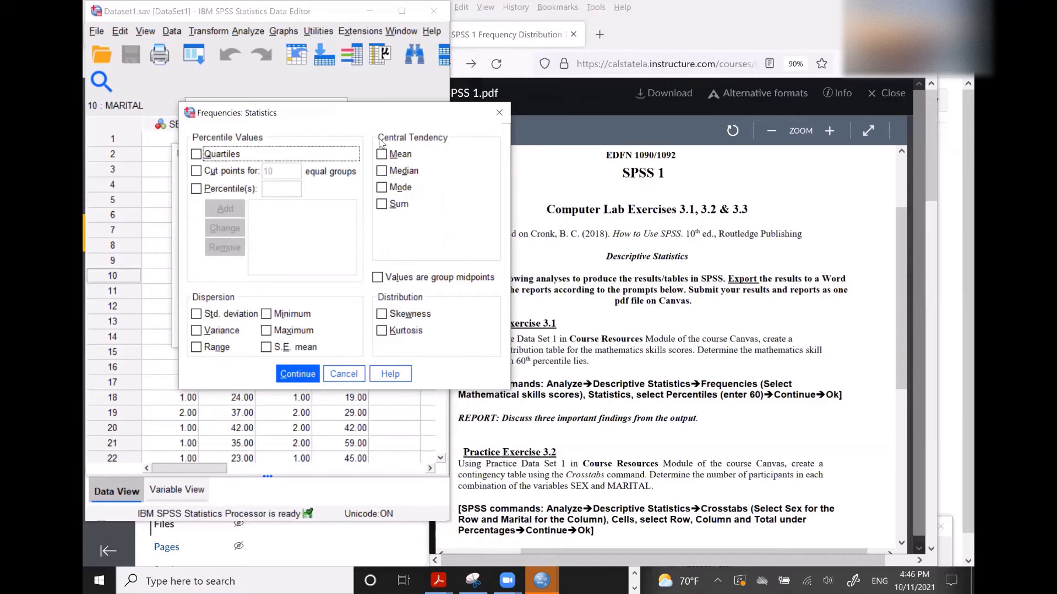
{"action": "left_click", "coordinate": [196, 189]}
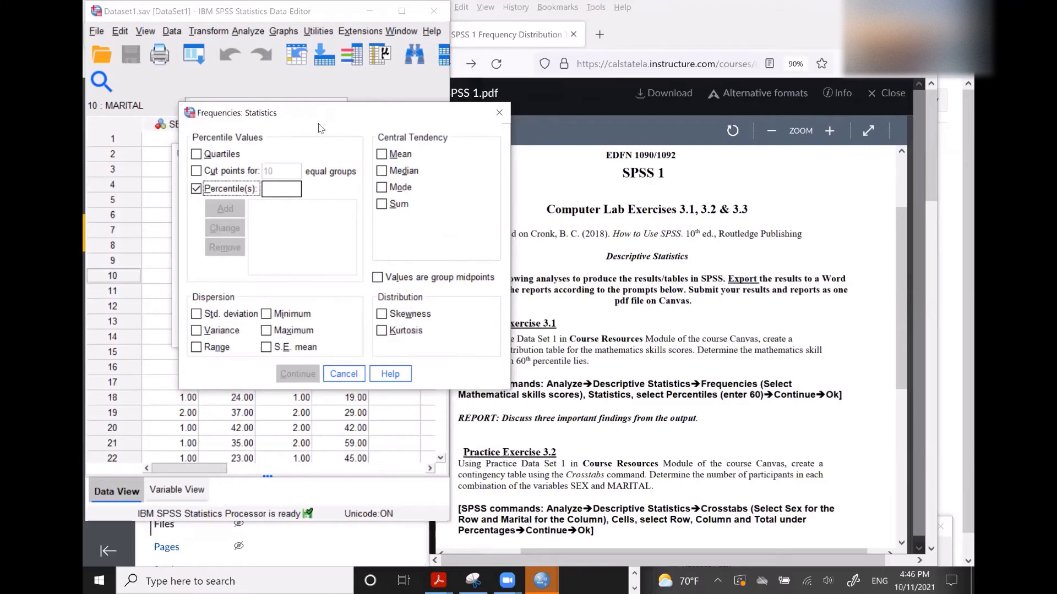
{"action": "left_click_drag", "start_coordinate": [319, 118], "coordinate": [255, 126]}
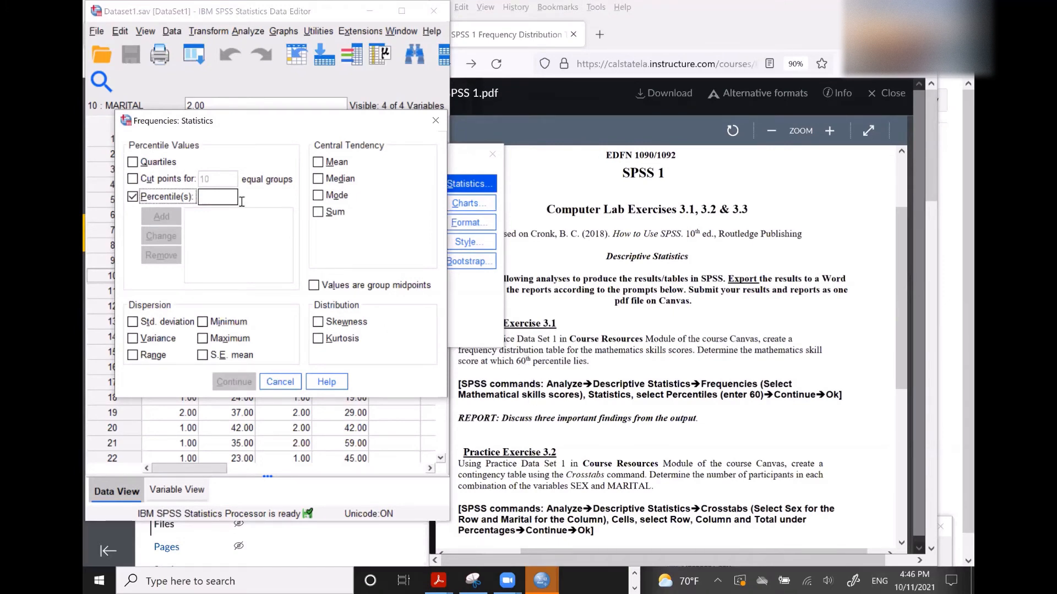
{"action": "left_click", "coordinate": [223, 203]}
{"action": "type", "text": "60"}
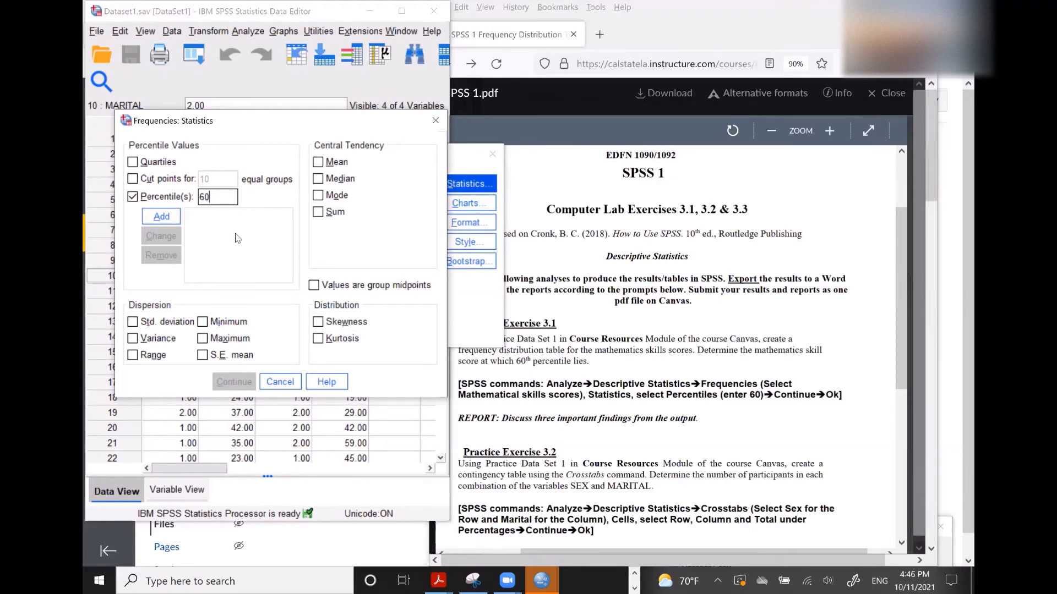
{"action": "left_click", "coordinate": [163, 220]}
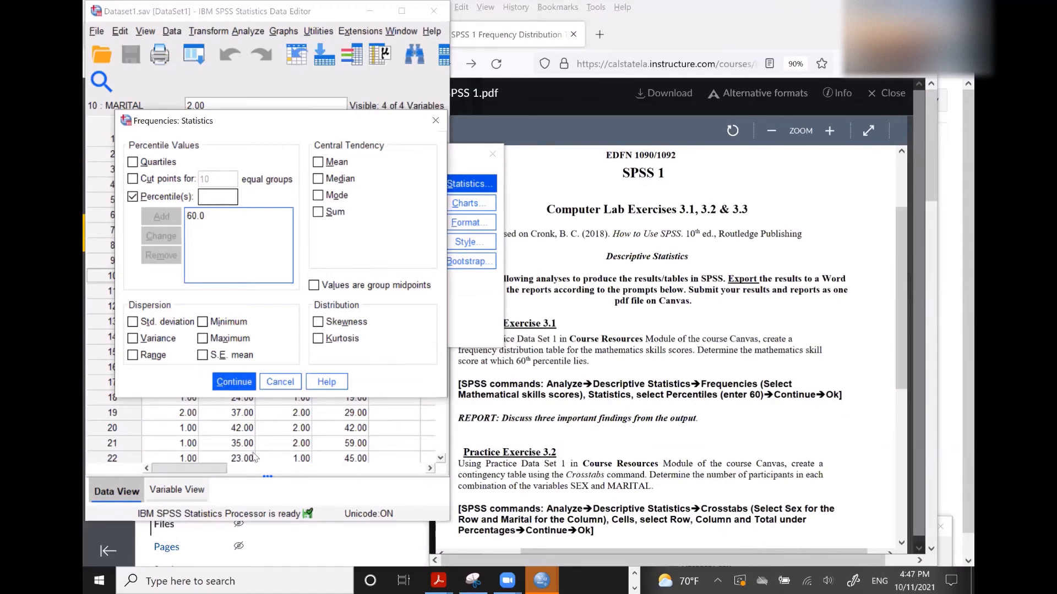
{"action": "left_click", "coordinate": [234, 384]}
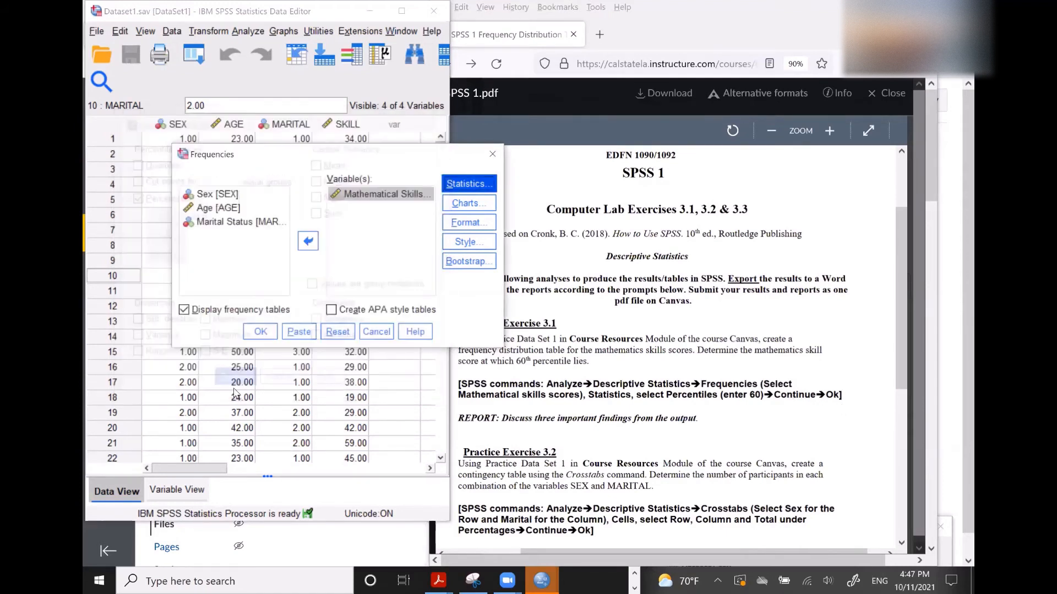
{"action": "left_click", "coordinate": [261, 331]}
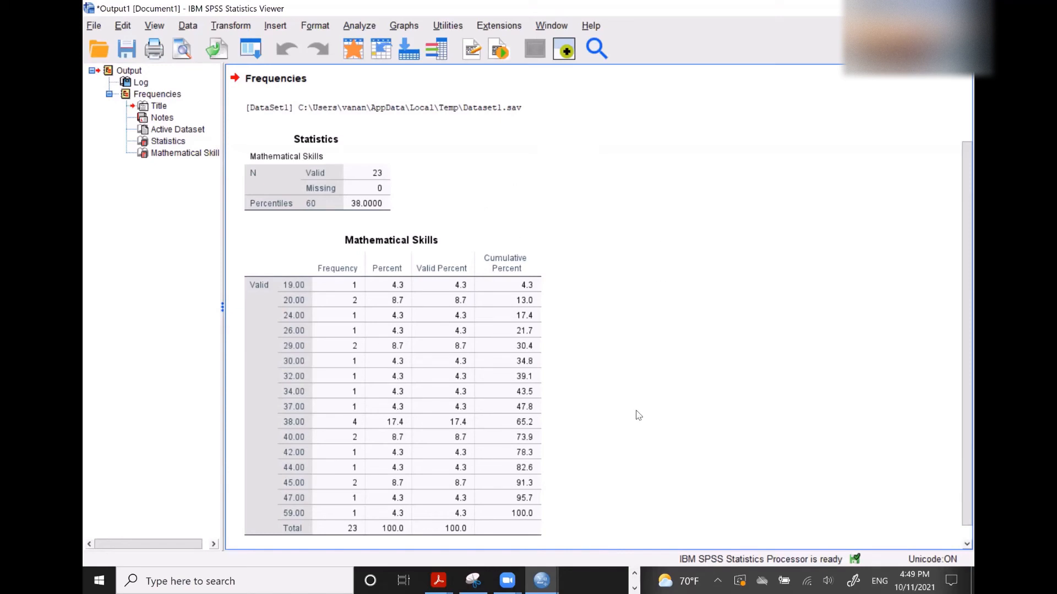
- Switch to the SPSS 1 PDF in Firefox and read the instructions and report prompts through Practice Exercise 3.3
{"action": "left_click", "coordinate": [634, 574]}
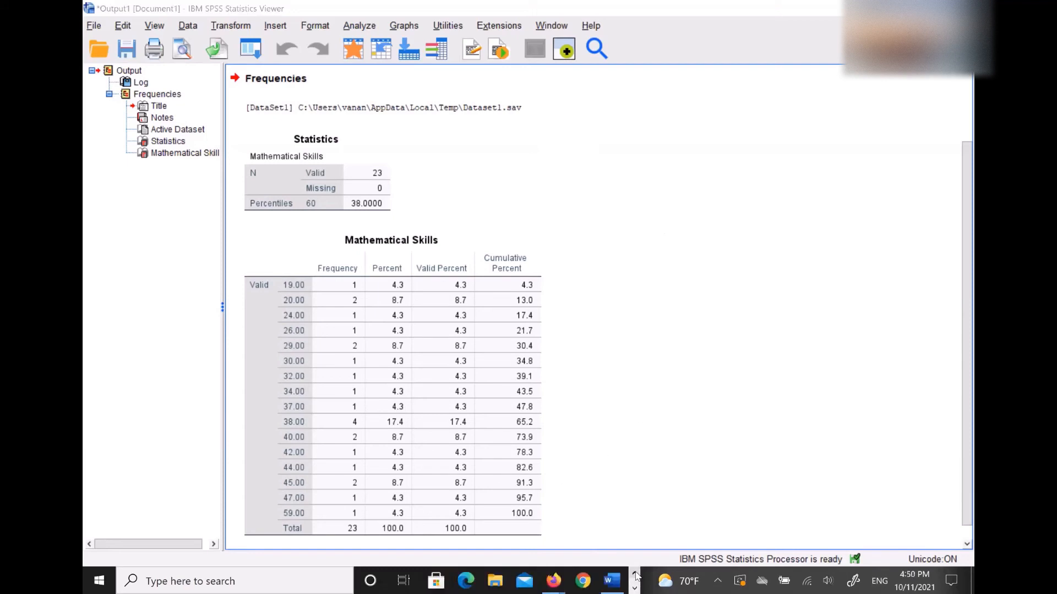
{"action": "mouse_move", "coordinate": [562, 581]}
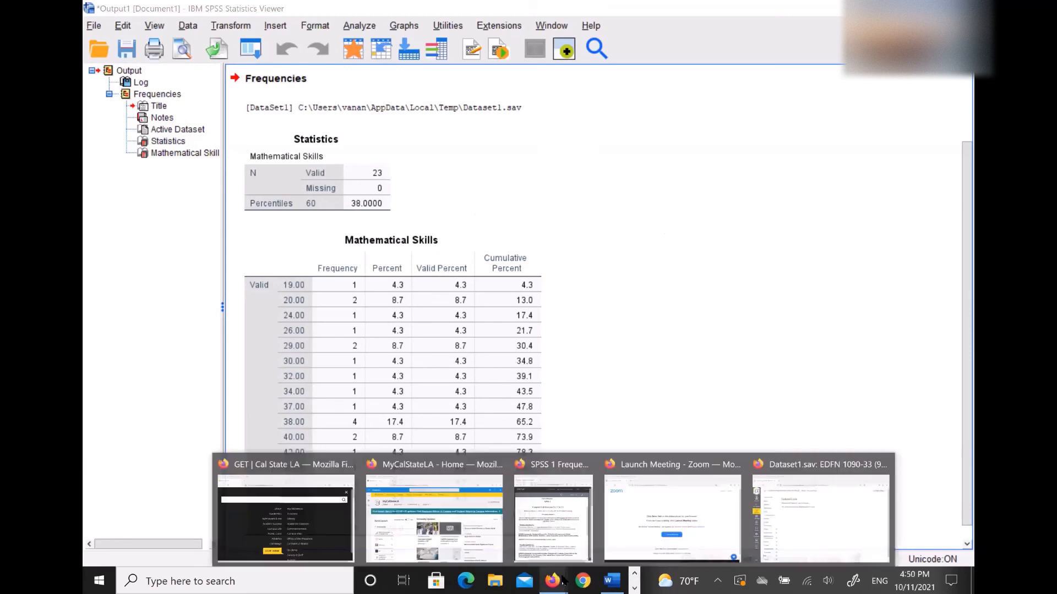
{"action": "left_click", "coordinate": [559, 523]}
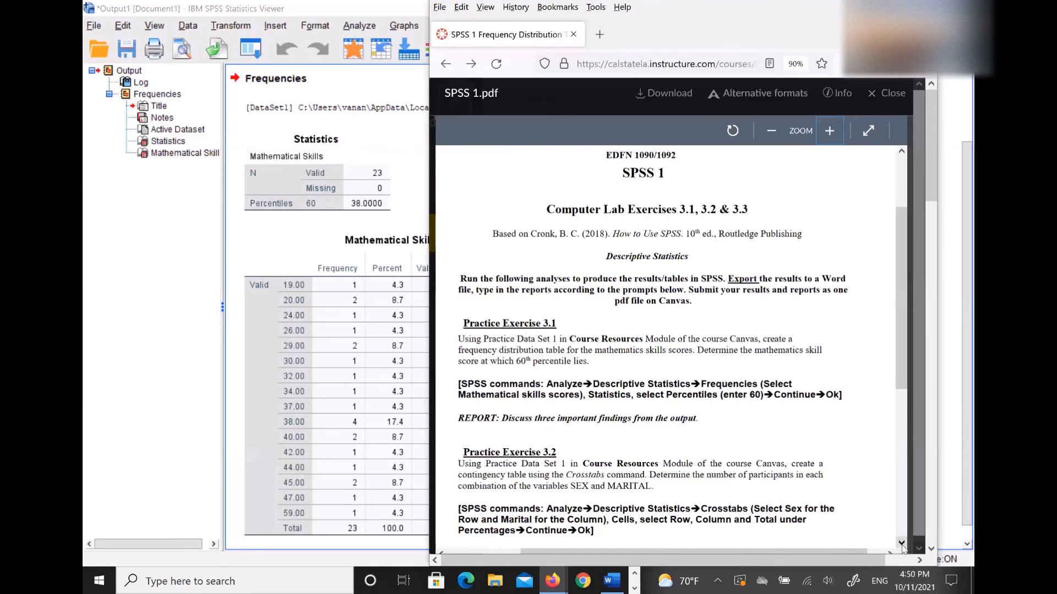
{"action": "left_click", "coordinate": [901, 545]}
{"action": "scroll", "coordinate": [902, 546], "scroll_direction": "down", "scroll_amount": 4}
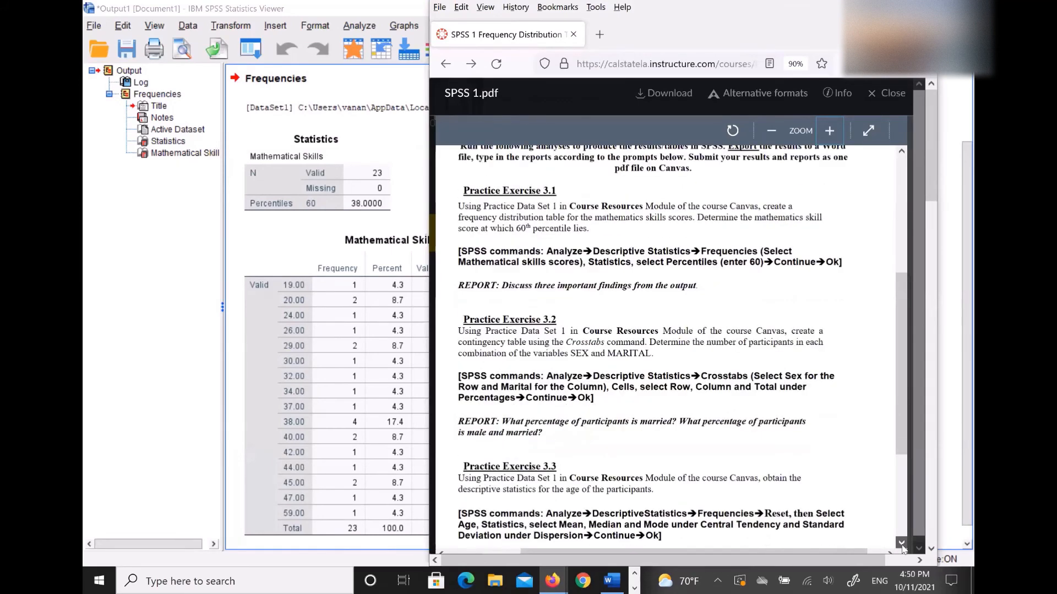
{"action": "scroll", "coordinate": [579, 395], "scroll_direction": "up", "scroll_amount": 2}
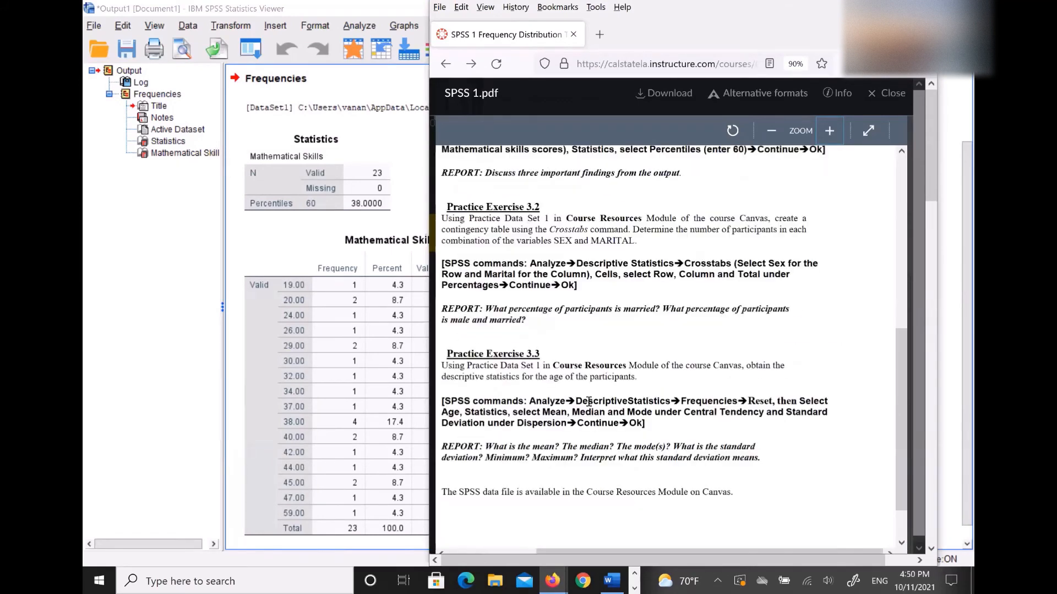
{"action": "scroll", "coordinate": [579, 395], "scroll_direction": "down", "scroll_amount": 1}
- Return to the SPSS output viewer and examine the 60th percentile and the Mathematical Skills frequency table
{"action": "left_click", "coordinate": [355, 277]}
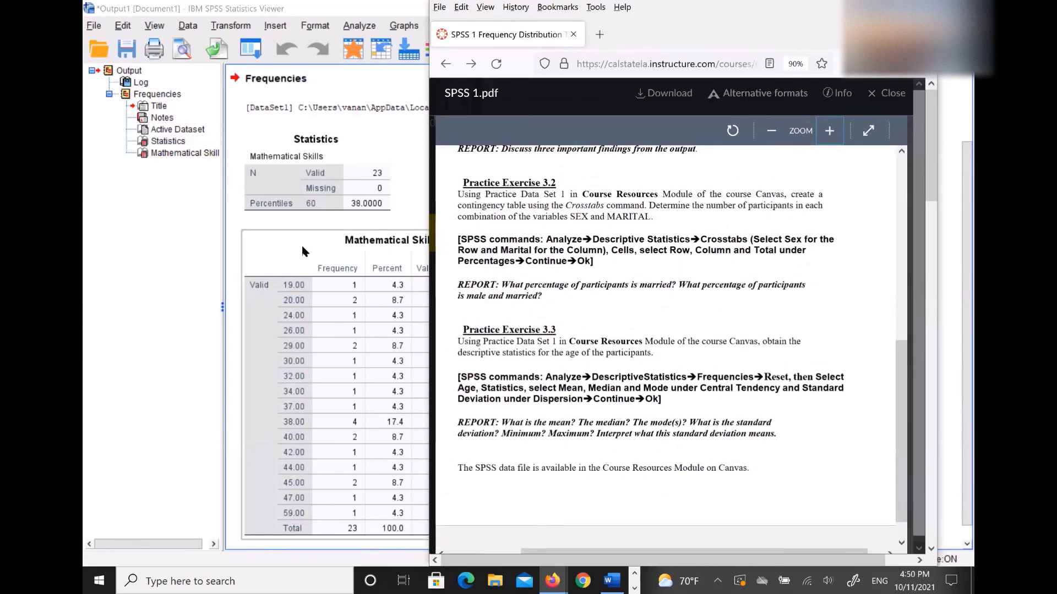
{"action": "left_click", "coordinate": [227, 141]}
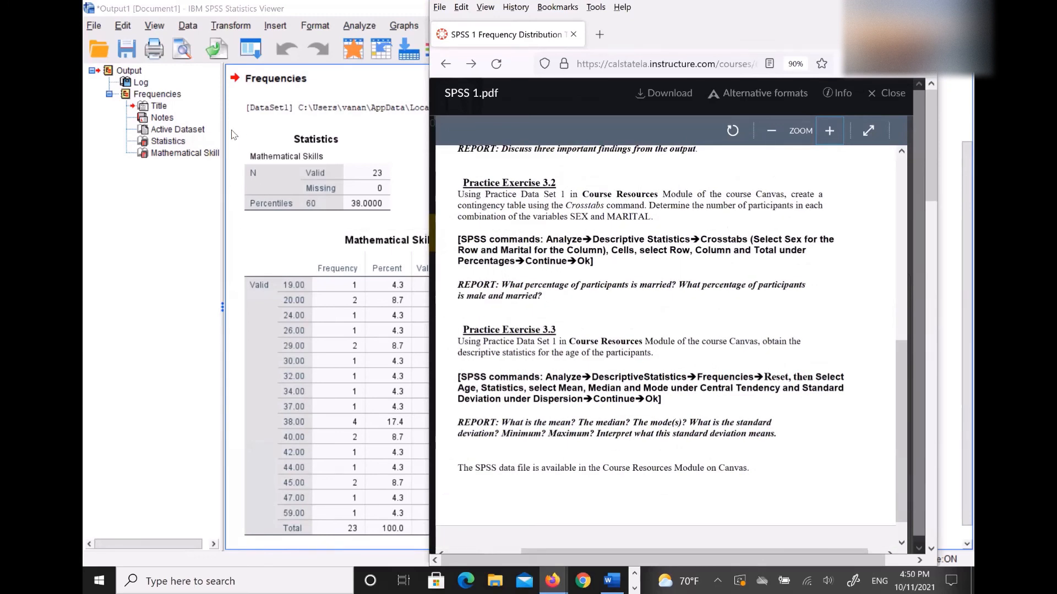
{"action": "left_click", "coordinate": [232, 131]}
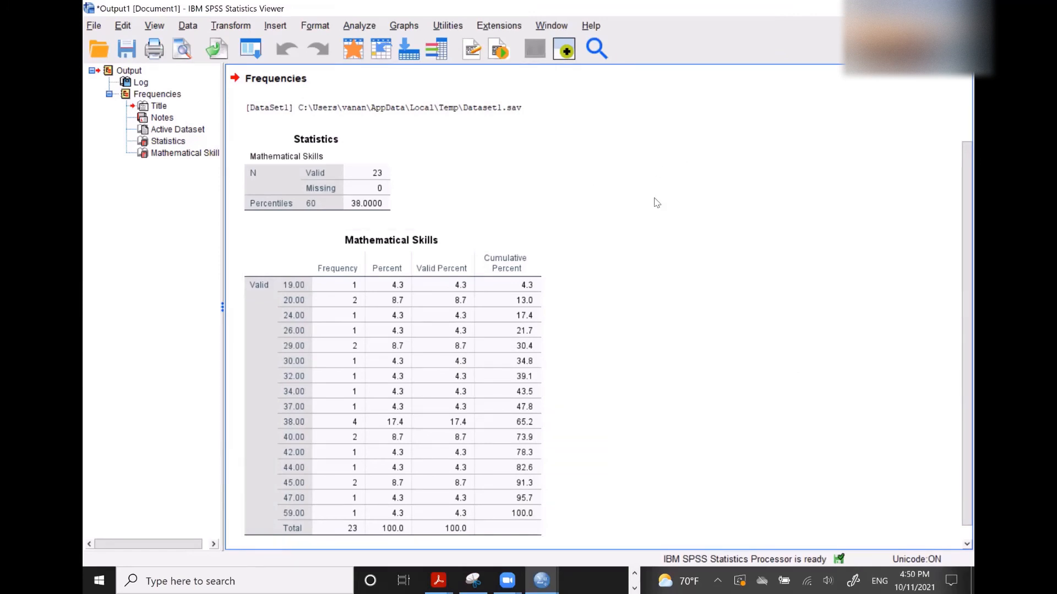
{"action": "left_click", "coordinate": [567, 2]}
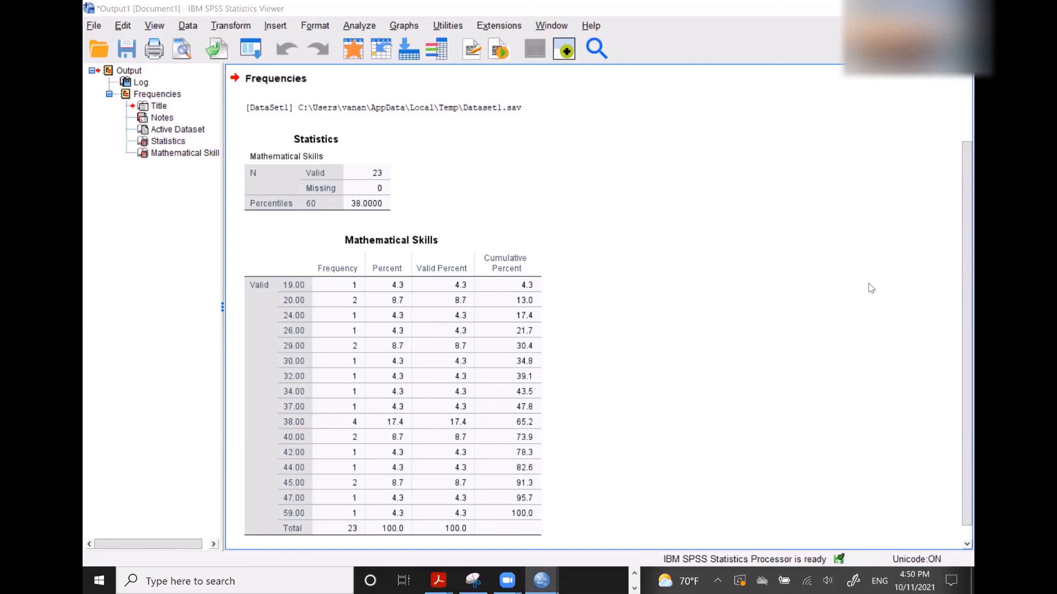
{"action": "left_click", "coordinate": [317, 379]}
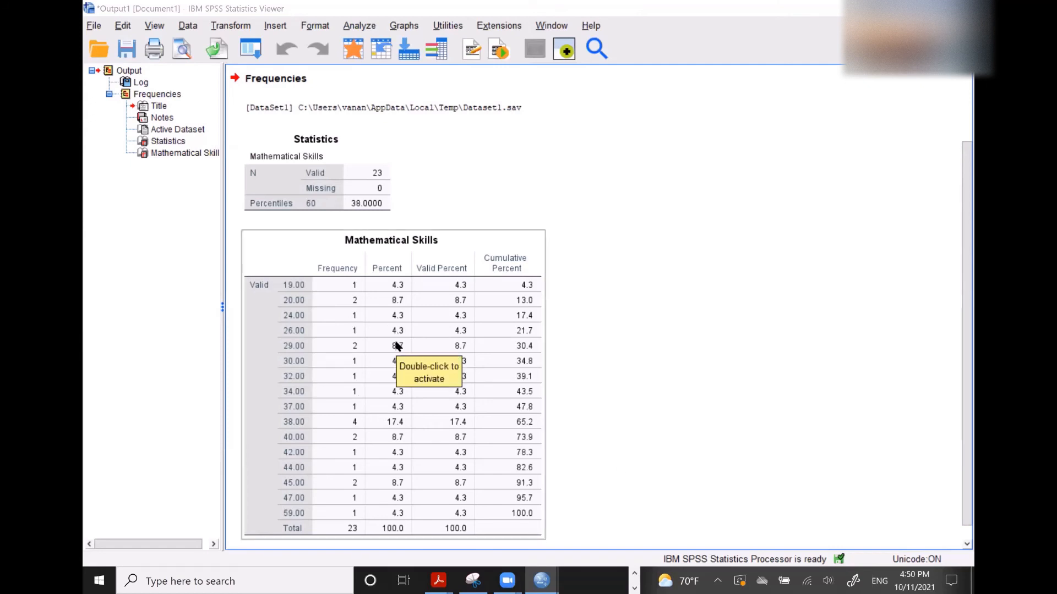
{"action": "left_click", "coordinate": [602, 101]}
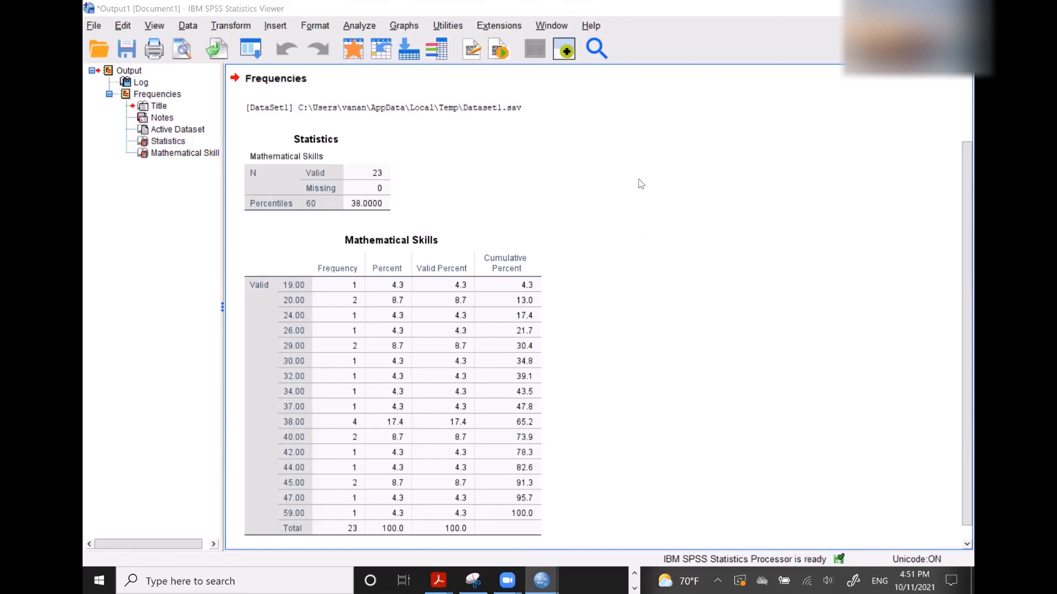
{"action": "left_click", "coordinate": [746, 143]}
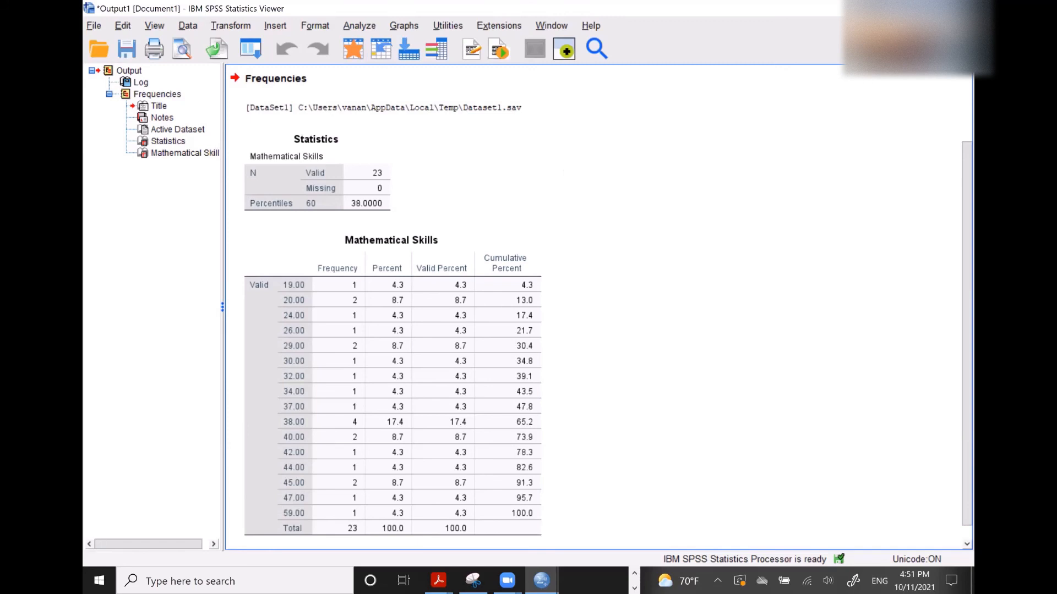
- Close the output viewer without saving its contents and return to the Practice Exercise 3.2 instructions in the SPSS 1 PDF
{"action": "left_click", "coordinate": [961, 8]}
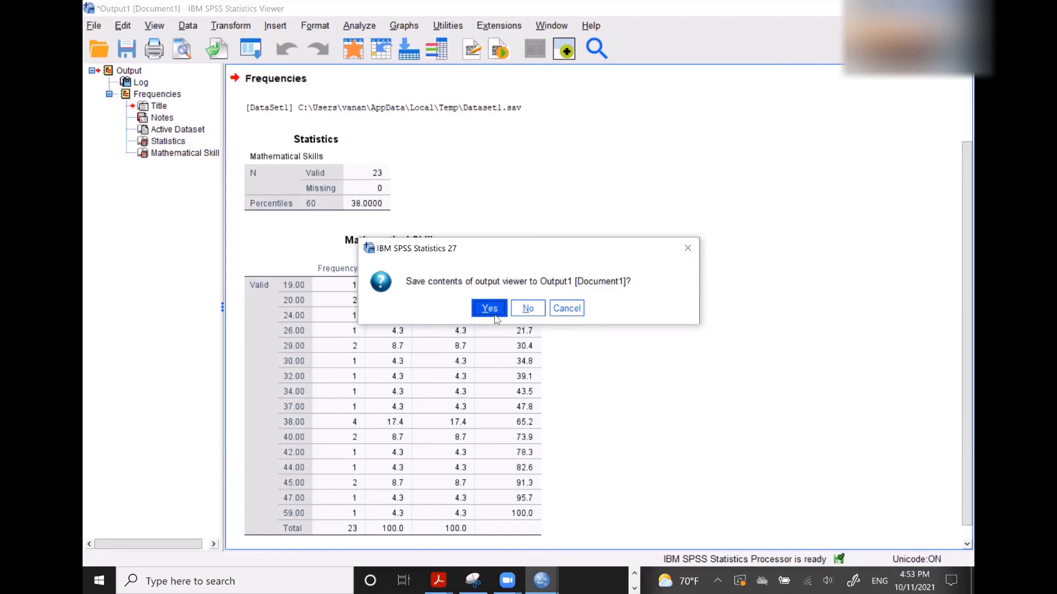
{"action": "left_click", "coordinate": [529, 309]}
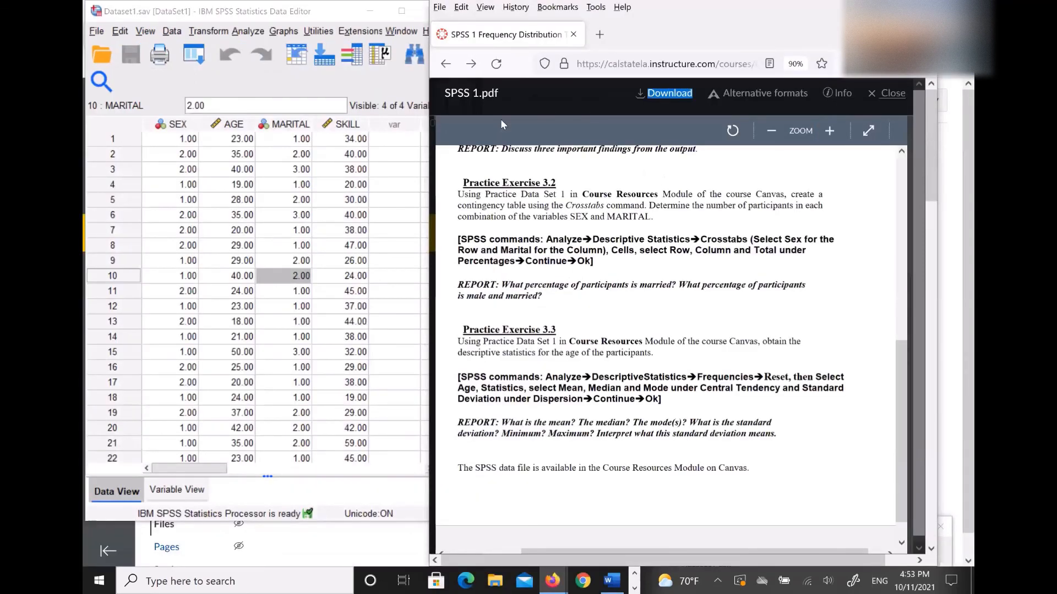
{"action": "left_click", "coordinate": [533, 97]}
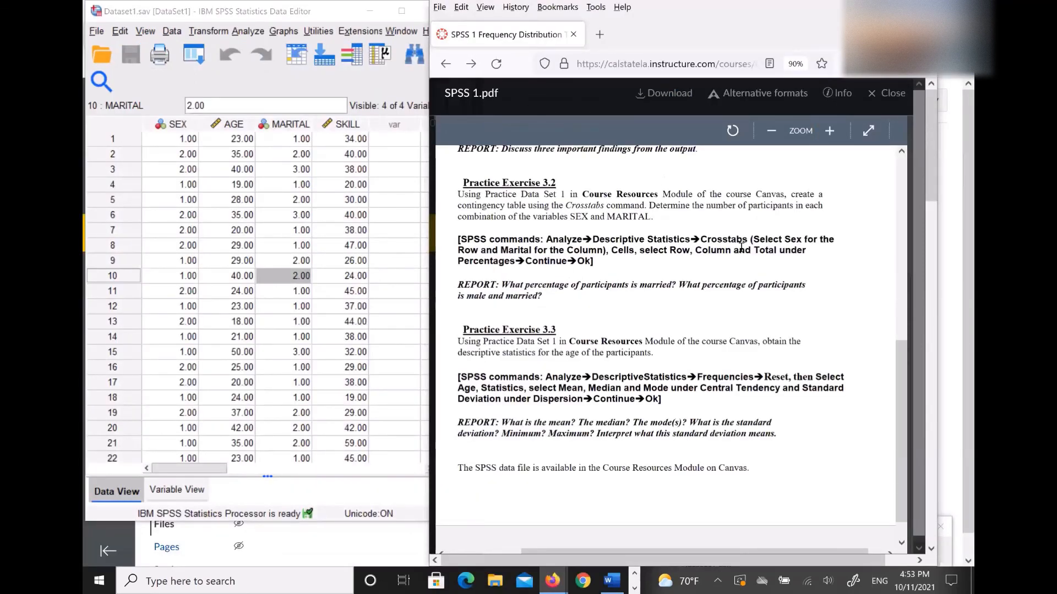